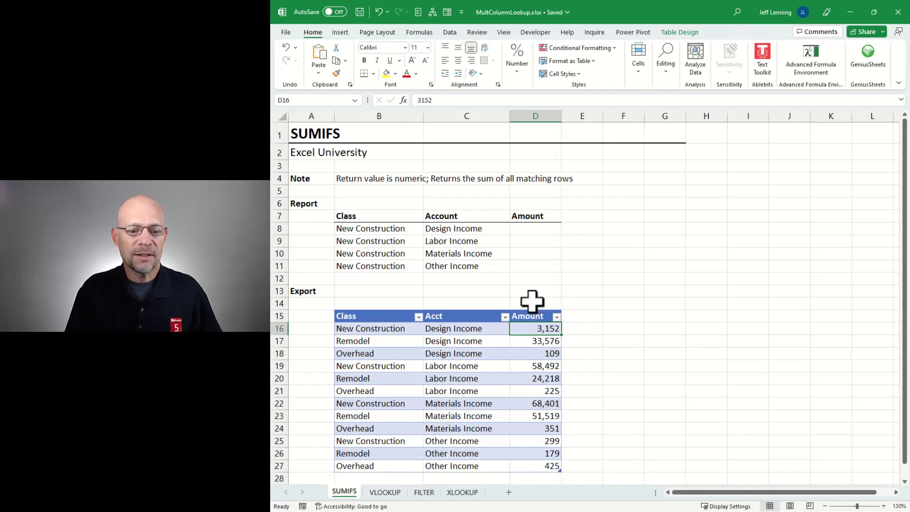
Compare the report's Class and Acct entries with the export table's Class and Acct columns
drag(377, 229, 379, 266)
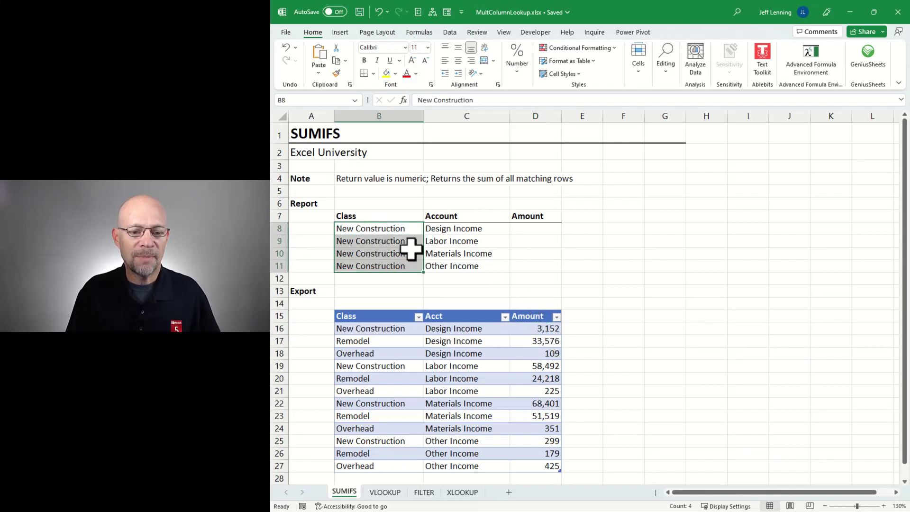
drag(455, 229, 452, 260)
drag(372, 327, 367, 426)
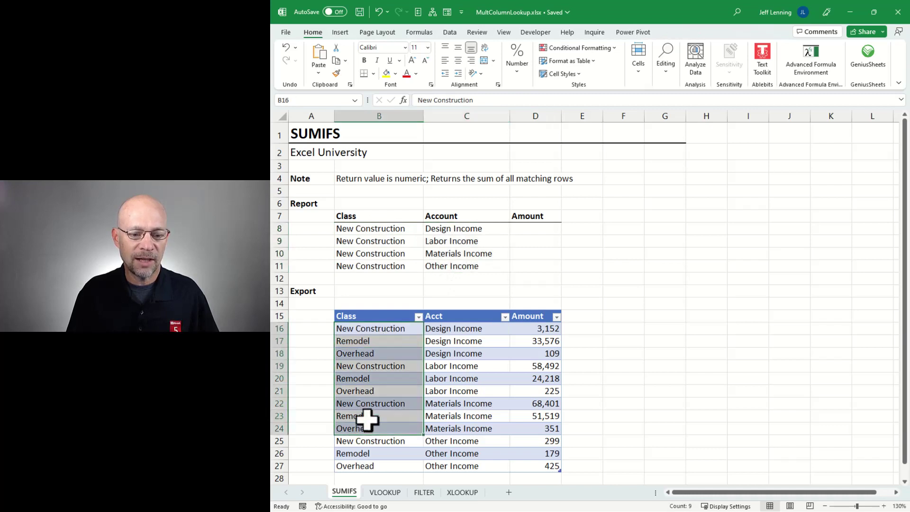
drag(448, 330, 452, 403)
drag(382, 330, 455, 429)
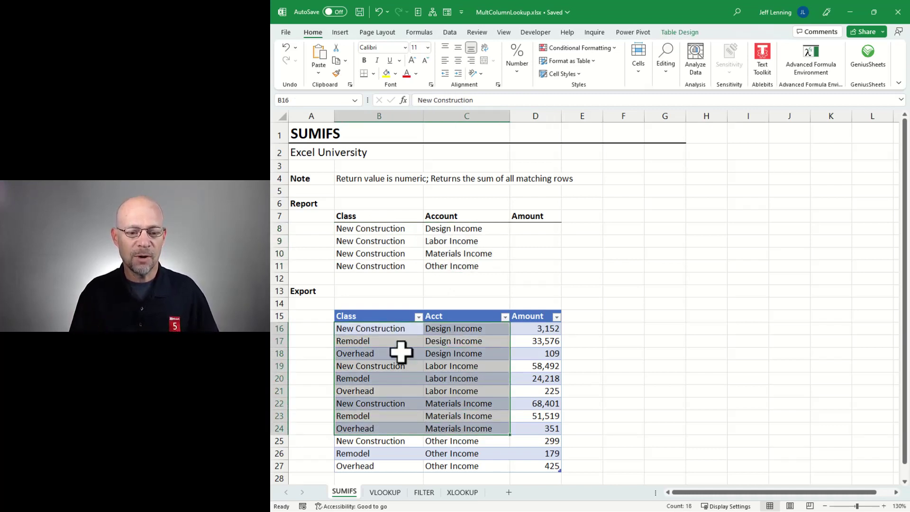
key(shift+Left)
ctrl+click(456, 334)
drag(456, 334, 447, 400)
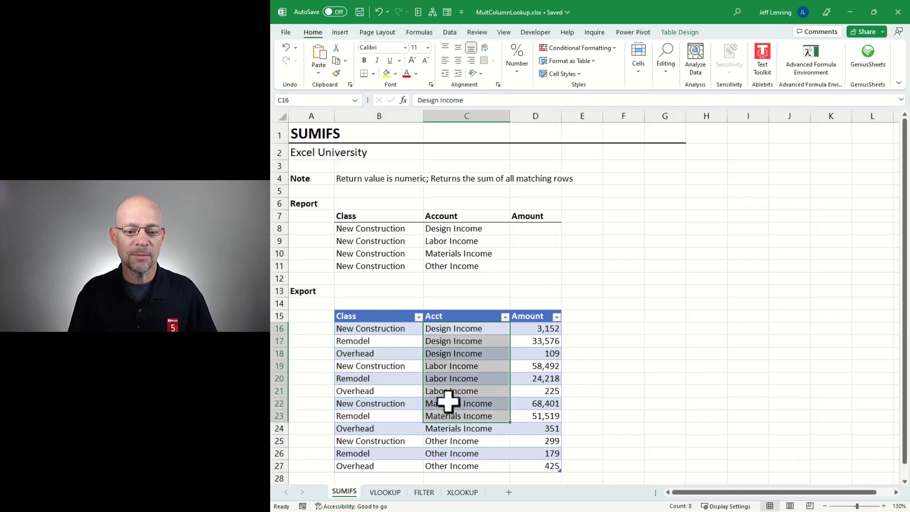
drag(392, 327, 469, 424)
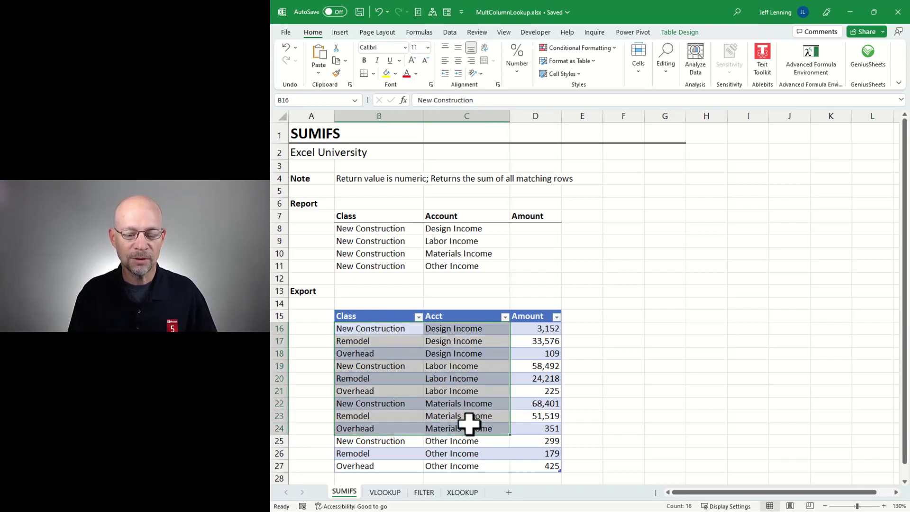
click(465, 339)
Identify the export Amount values to be totalled into the report's empty cell D8
mouse_move(548, 331)
mouse_down()
mouse_move(541, 423)
mouse_move(539, 327)
mouse_up()
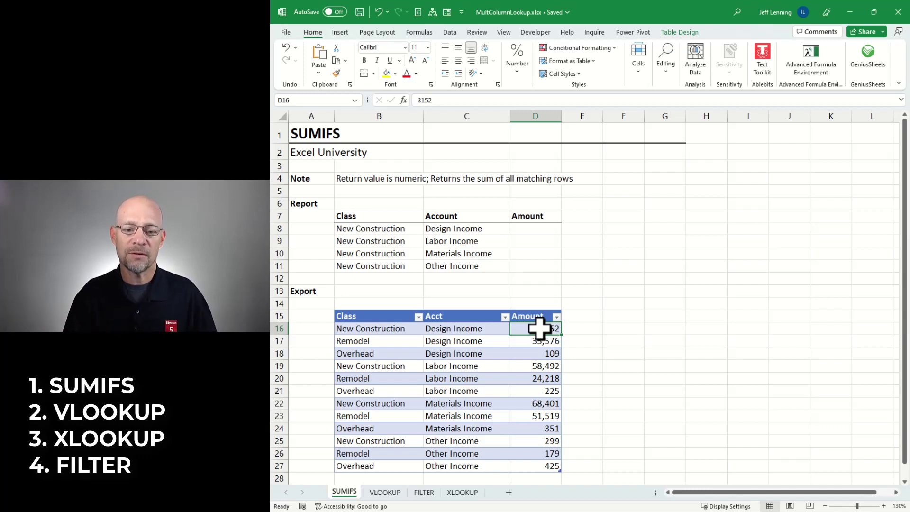
click(536, 228)
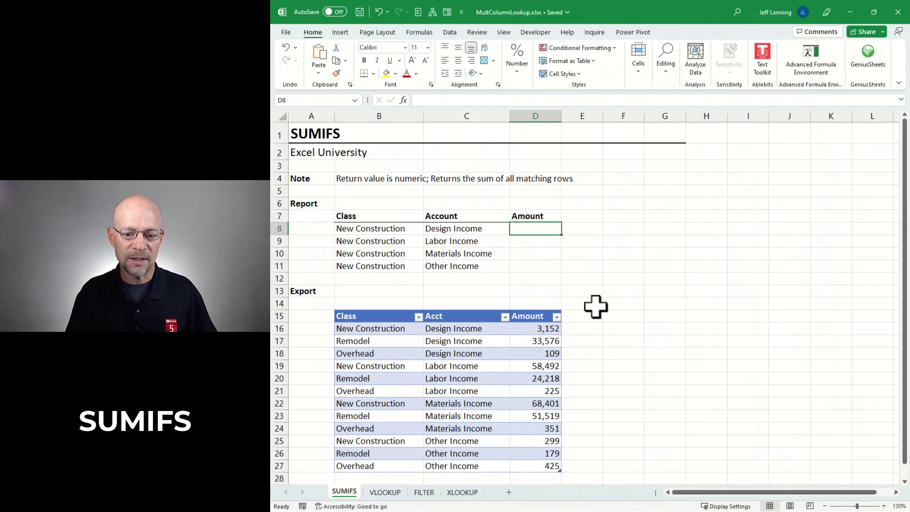
drag(538, 327, 535, 439)
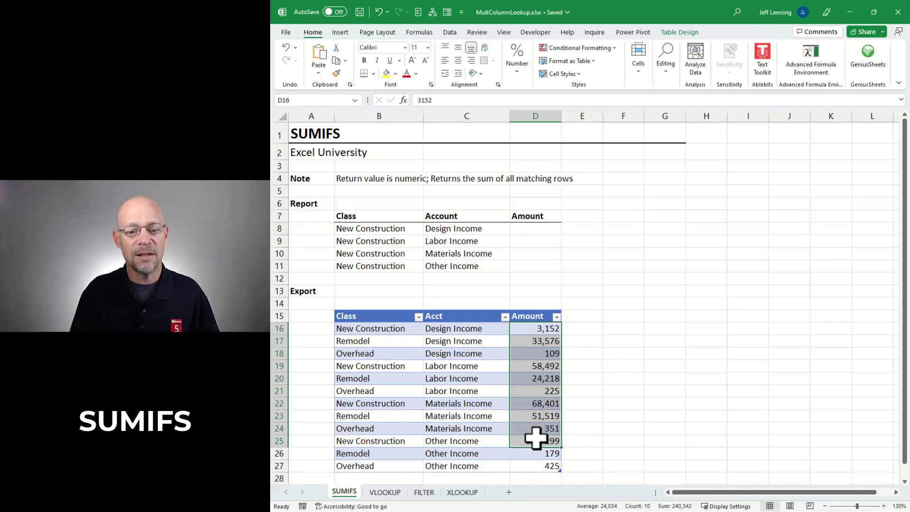
drag(543, 328, 547, 429)
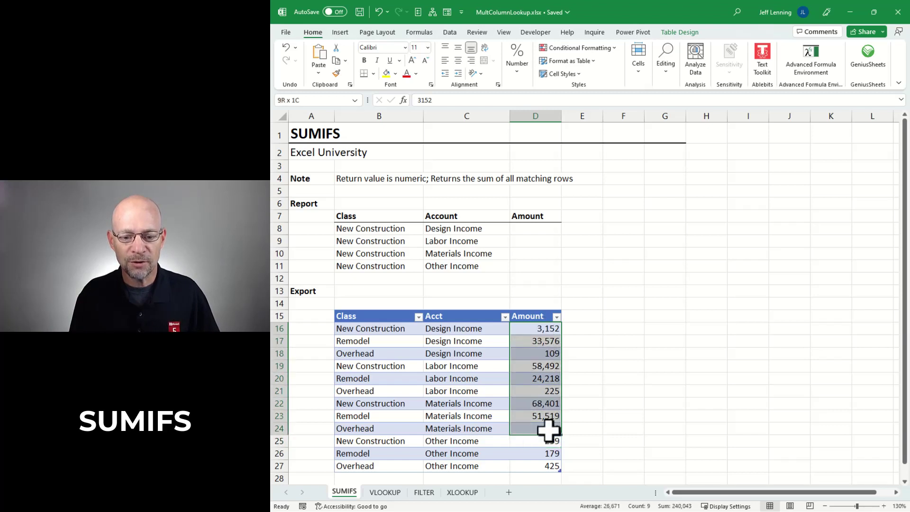
Begin =SUMIFS in D8 with Table1[Amount] as the sum range
click(524, 233)
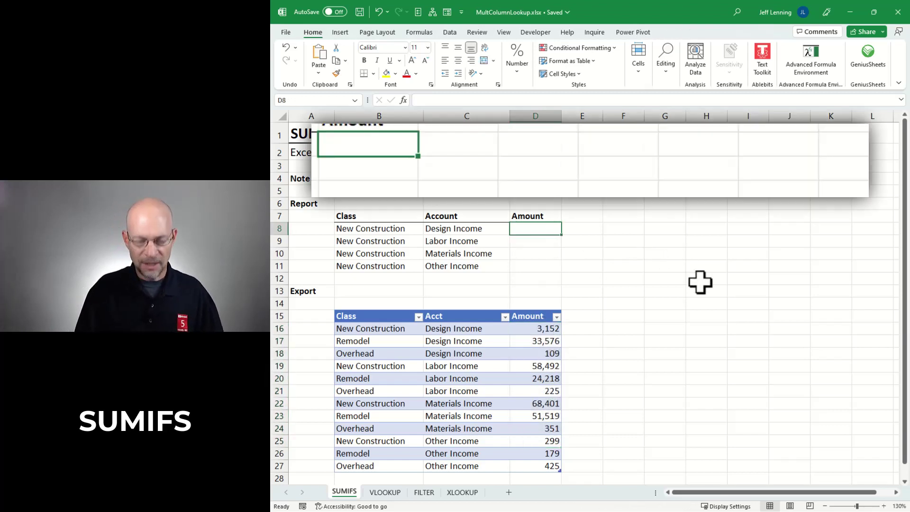
text(=sumi)
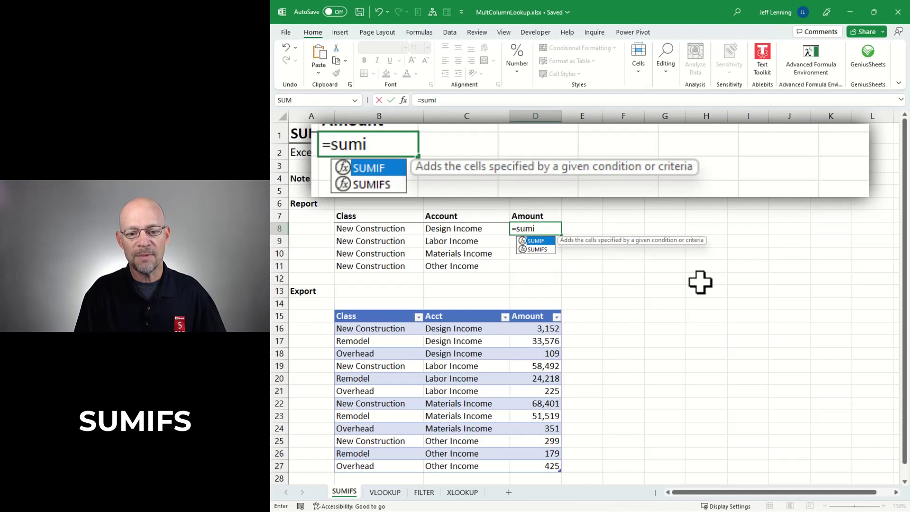
key(Down)
key(Tab)
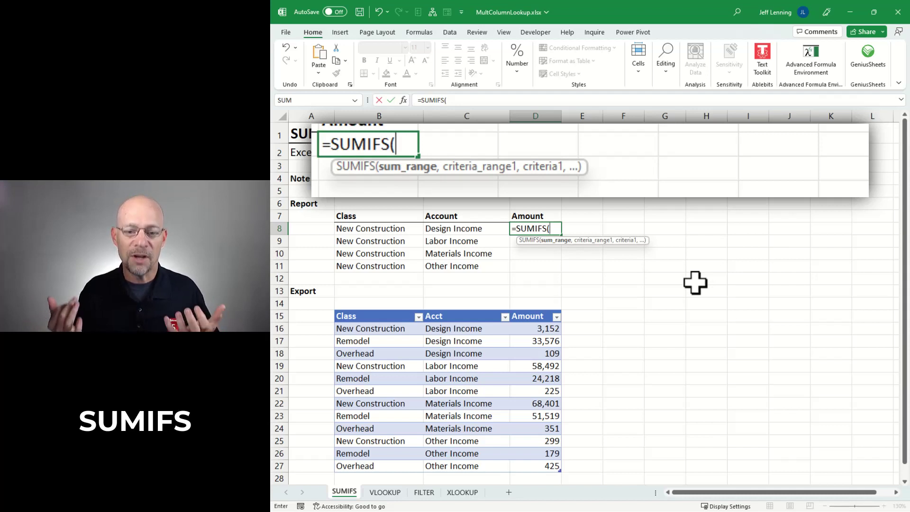
drag(545, 327, 535, 467)
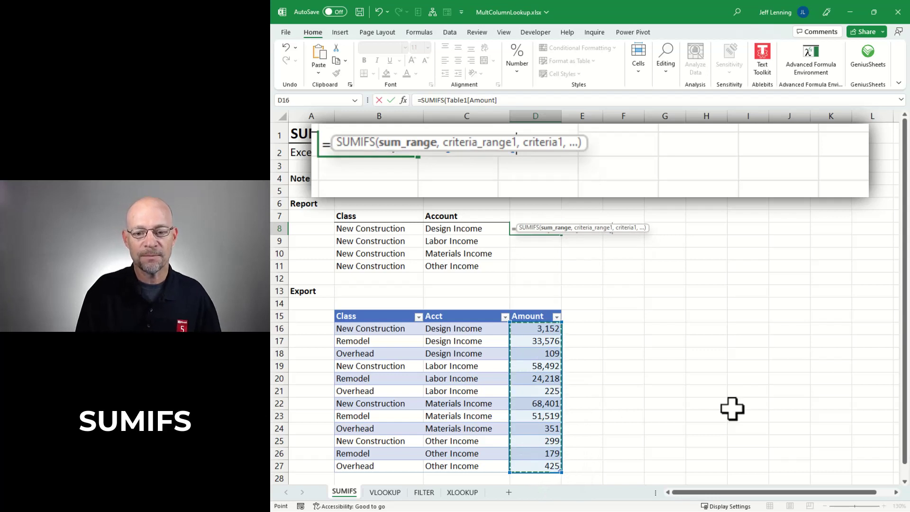
text(,)
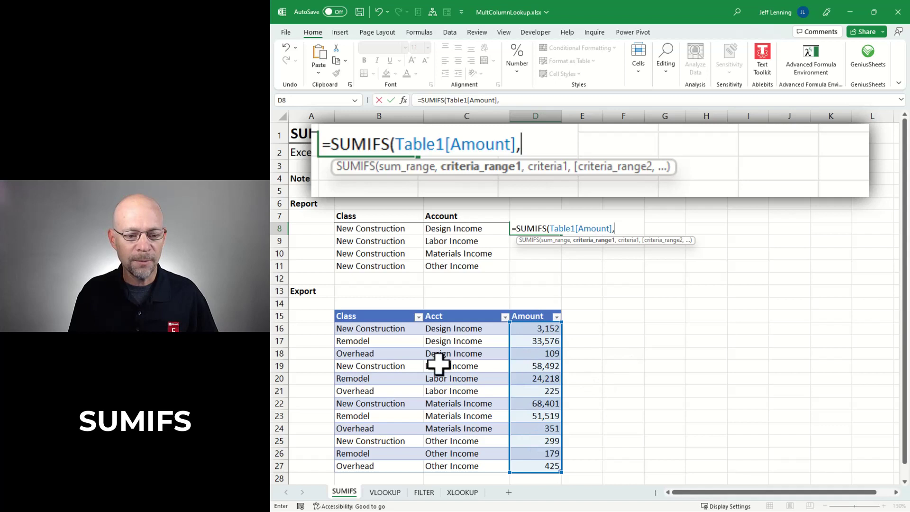
Add criteria Table1[Class] matching B8 and Table1[Acct] matching C8, closing the formula
drag(371, 328, 378, 467)
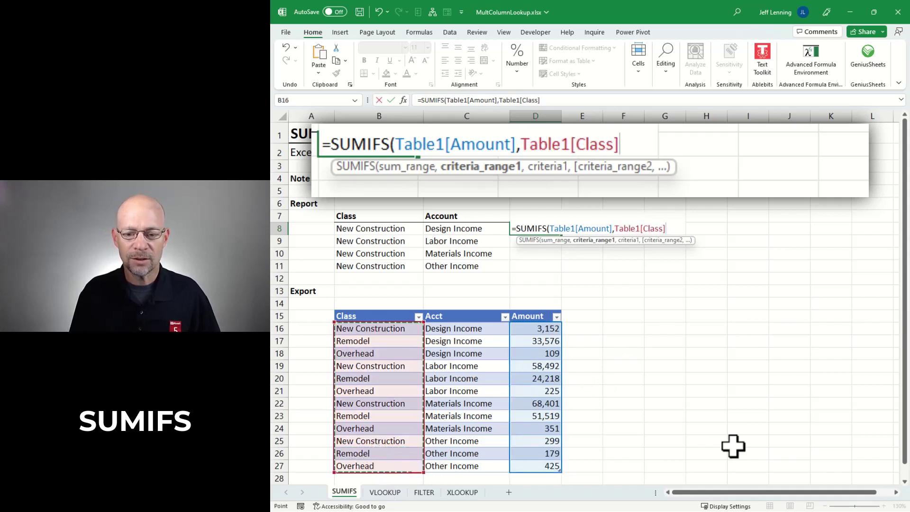
text(,)
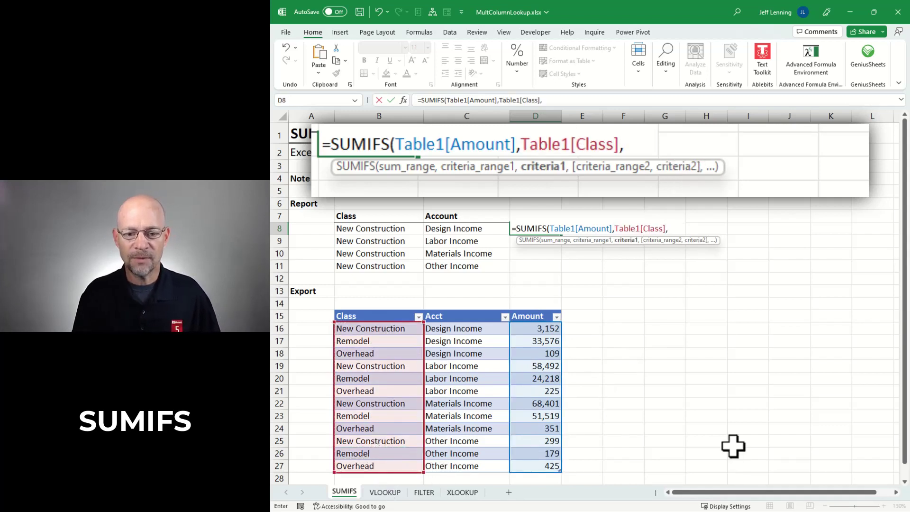
click(385, 228)
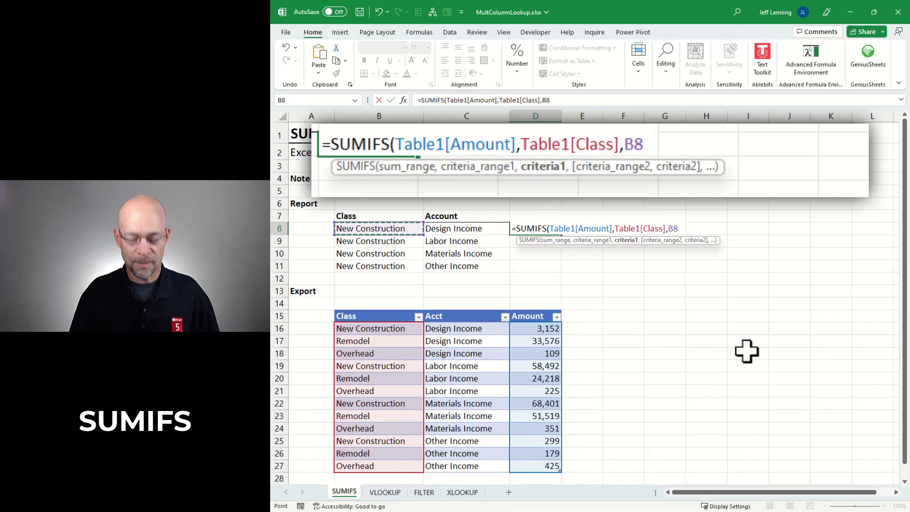
text(,)
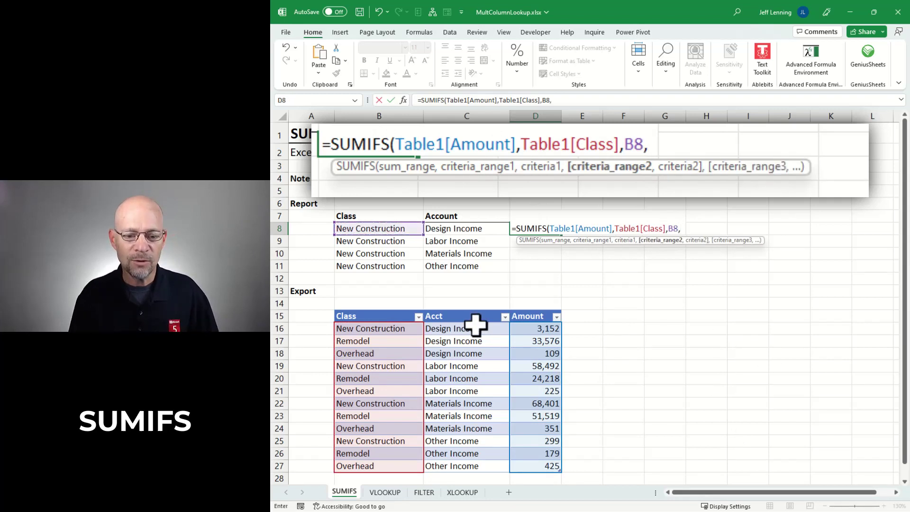
drag(469, 328, 479, 463)
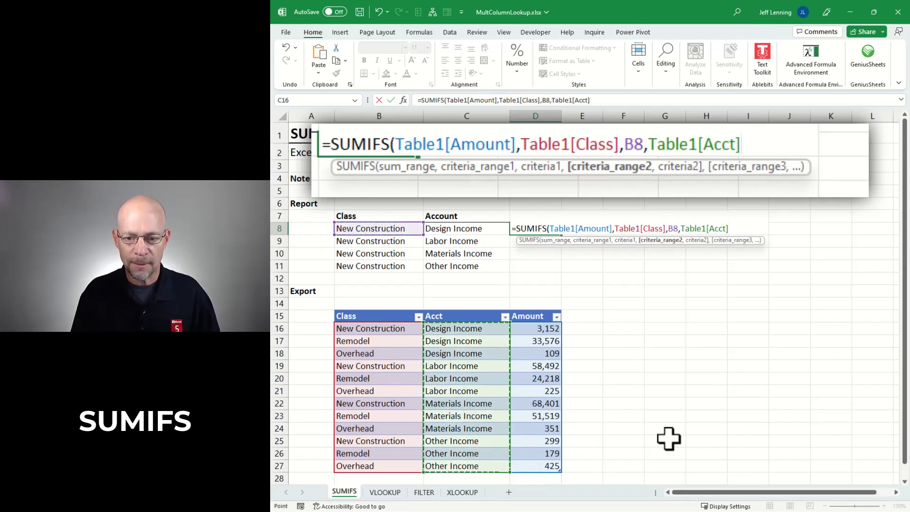
text(,)
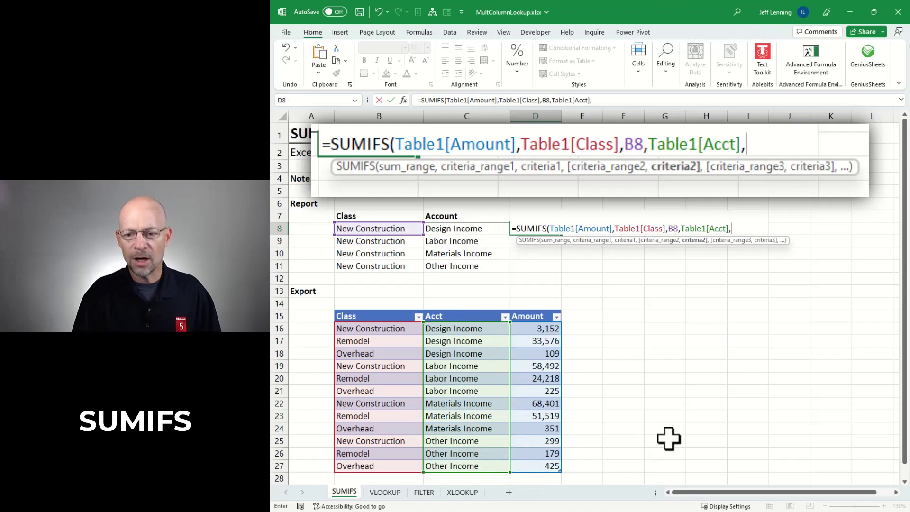
click(467, 230)
text())
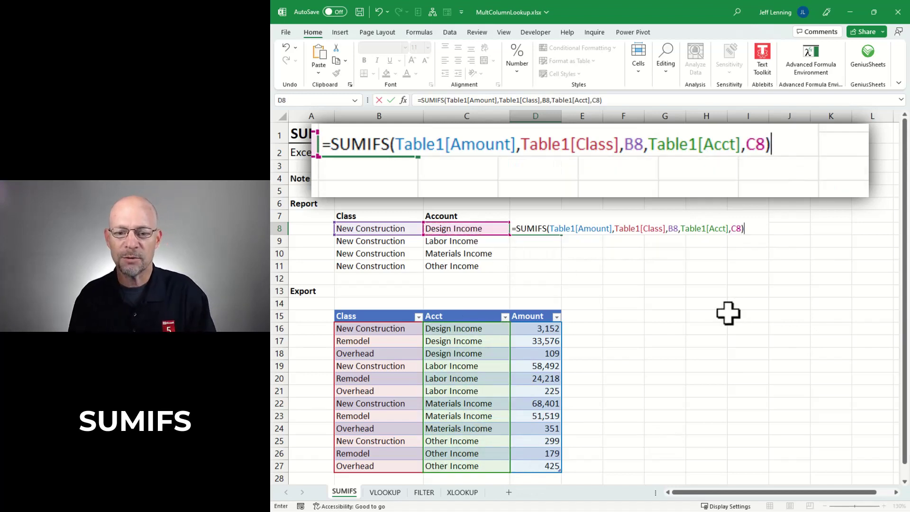
Review the SUMIFS argument hints and the Acct reference in the formula
drag(516, 229, 738, 229)
click(546, 229)
click(739, 228)
click(754, 228)
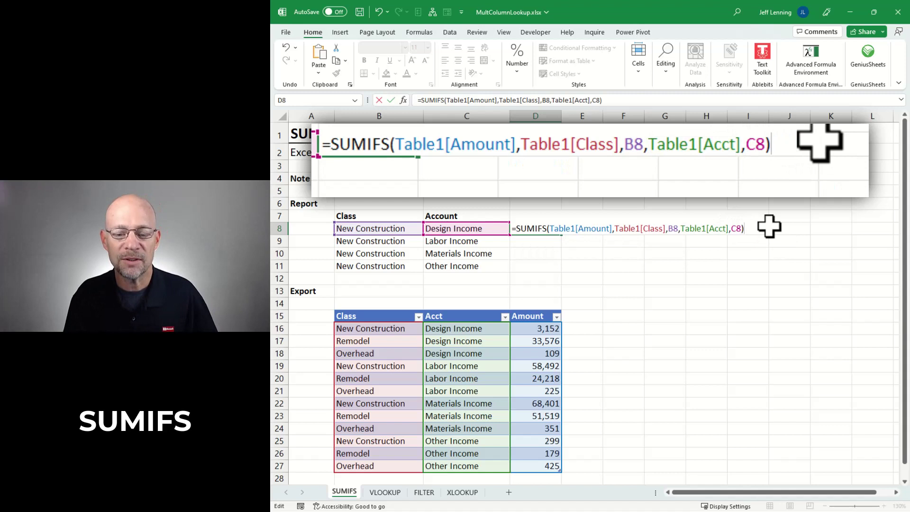
Commit the SUMIFS formula in D8 and fill it down through D11
key(Return)
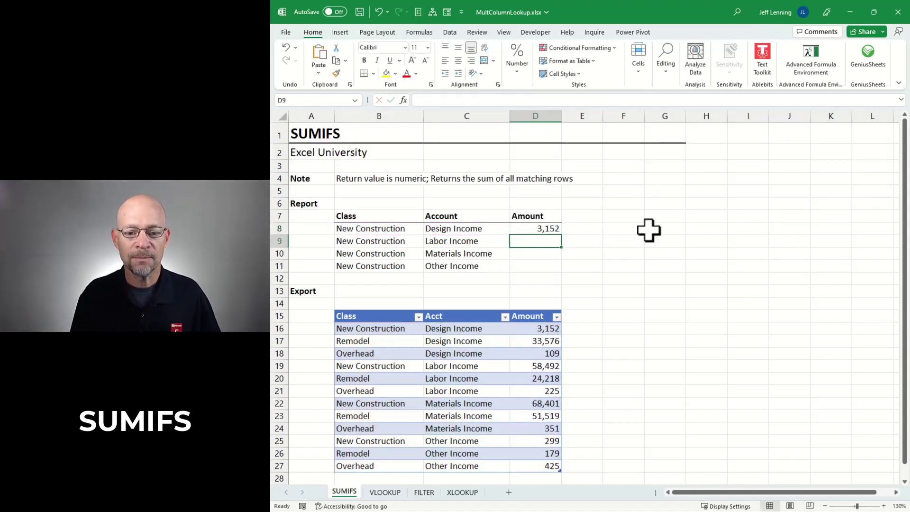
click(559, 230)
drag(560, 233, 562, 271)
Verify report rows 8–10 against matching export rows, such as 3,152 and 58,492
click(394, 230)
click(463, 229)
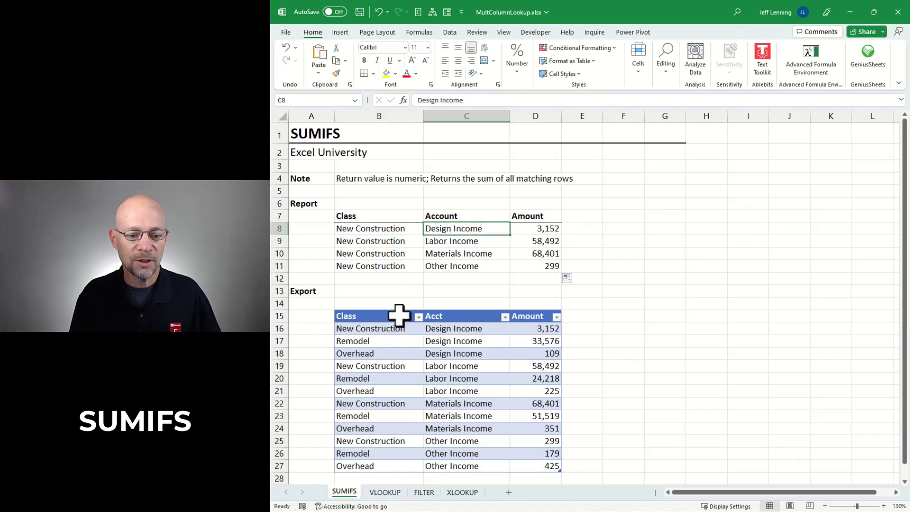
click(540, 327)
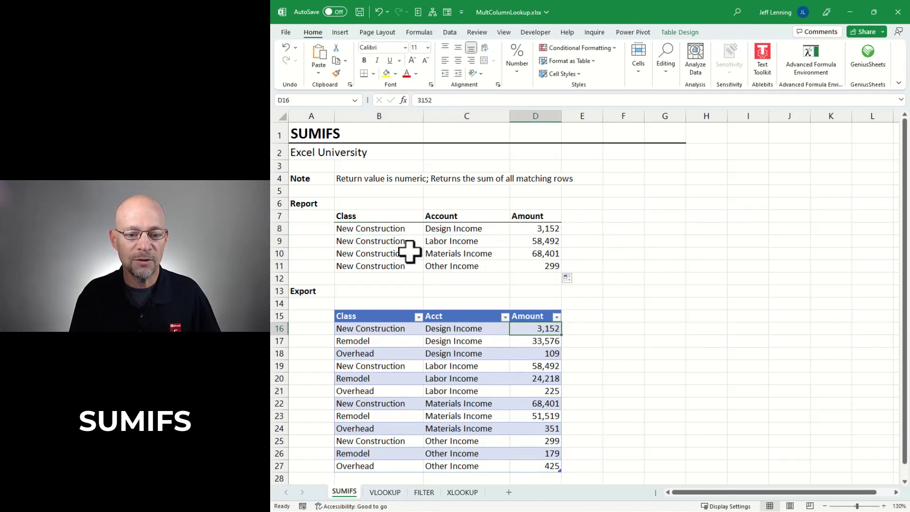
click(373, 239)
click(443, 241)
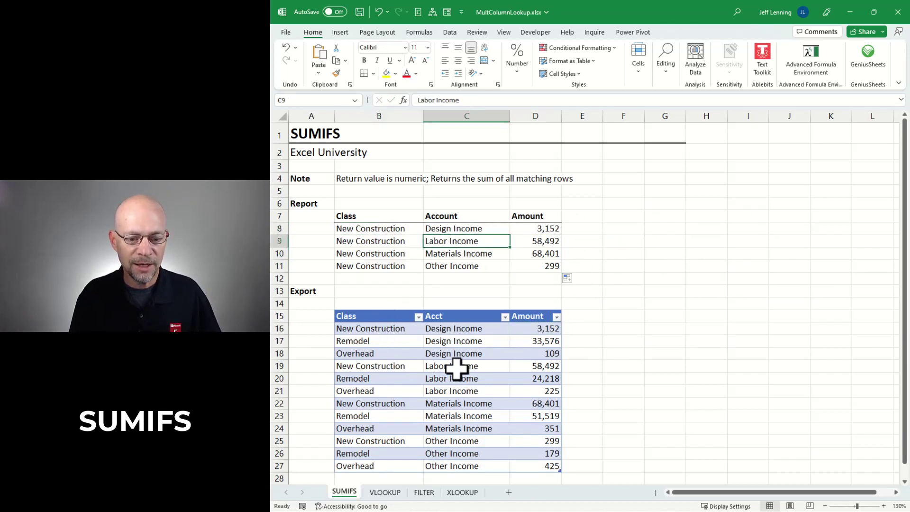
click(455, 368)
click(541, 367)
click(541, 239)
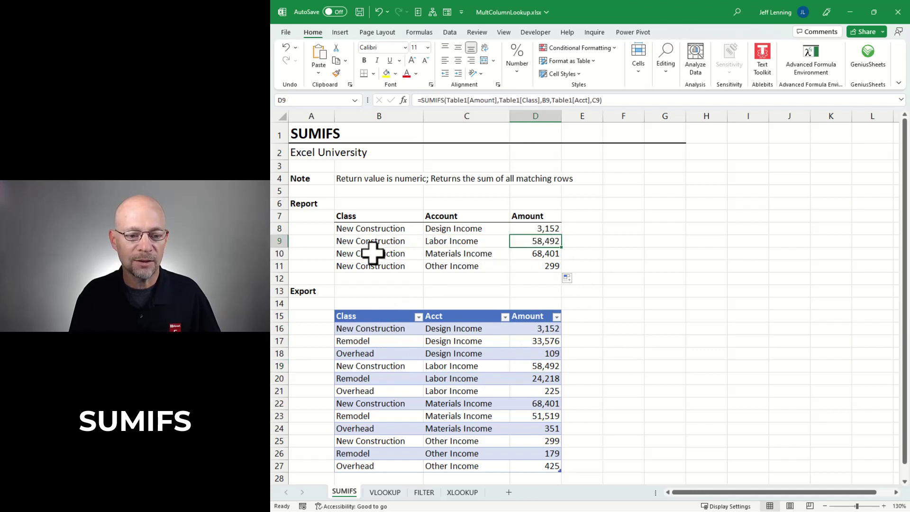
click(373, 254)
click(442, 255)
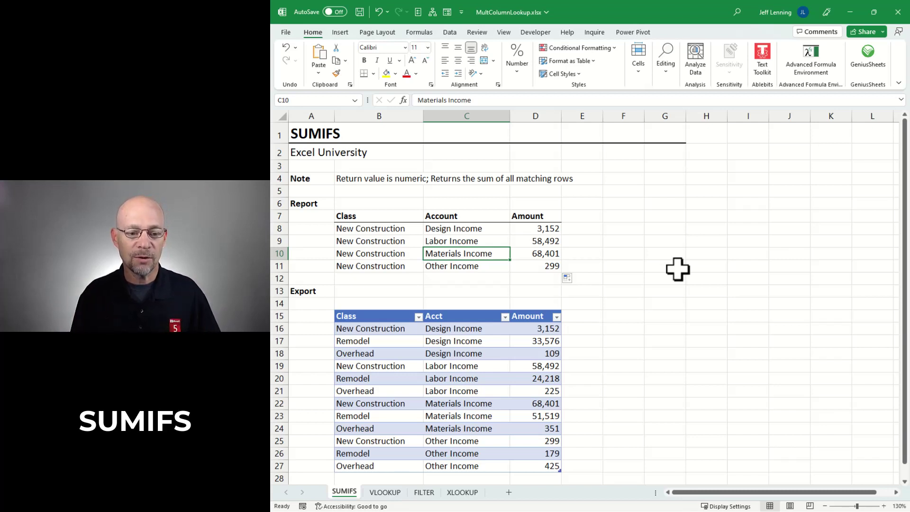
Verify the Other Income total in D11 against the New Construction export row's 299
click(370, 266)
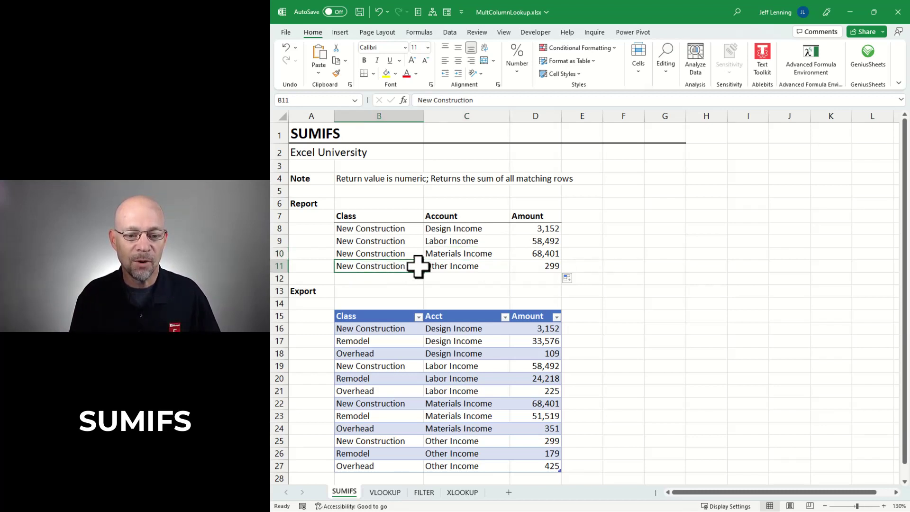
drag(418, 267, 467, 267)
click(545, 265)
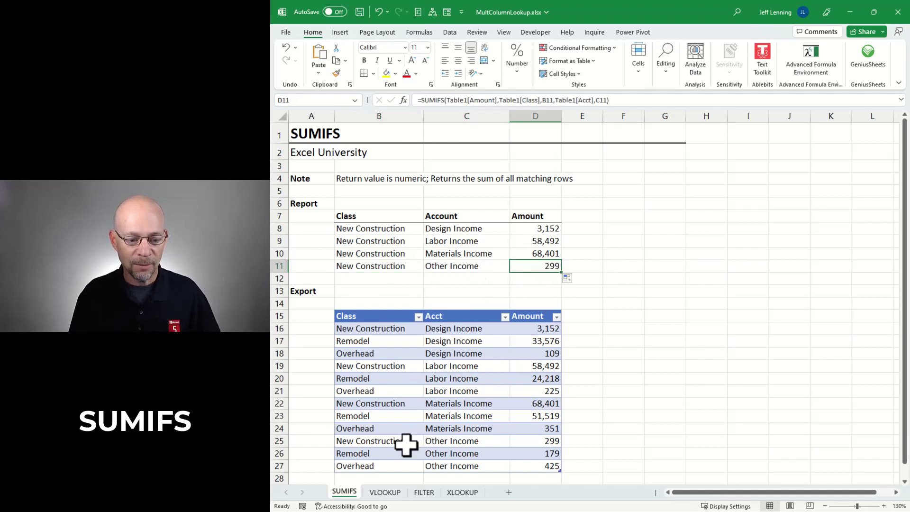
click(386, 441)
drag(403, 442, 542, 439)
click(542, 441)
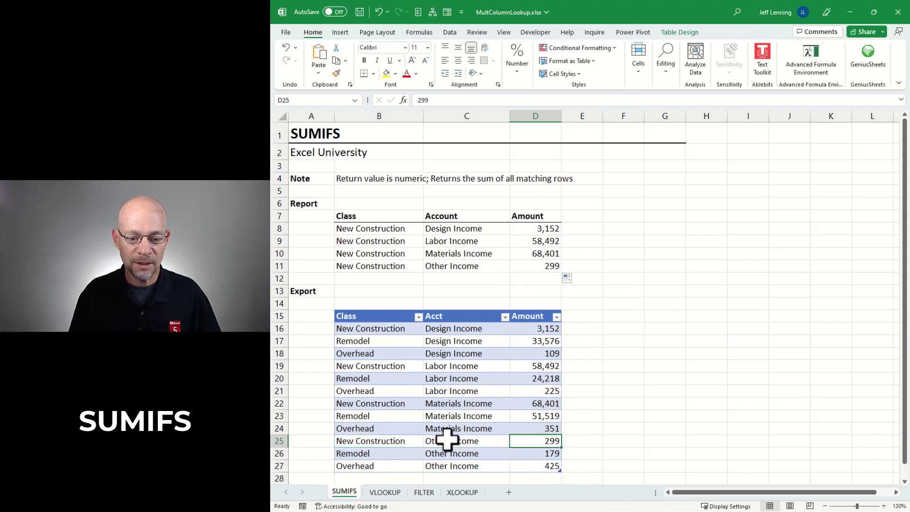
Relabel the last export row's Class as New Construction, raising the Other Income total to 724
click(369, 466)
text(New Construction)
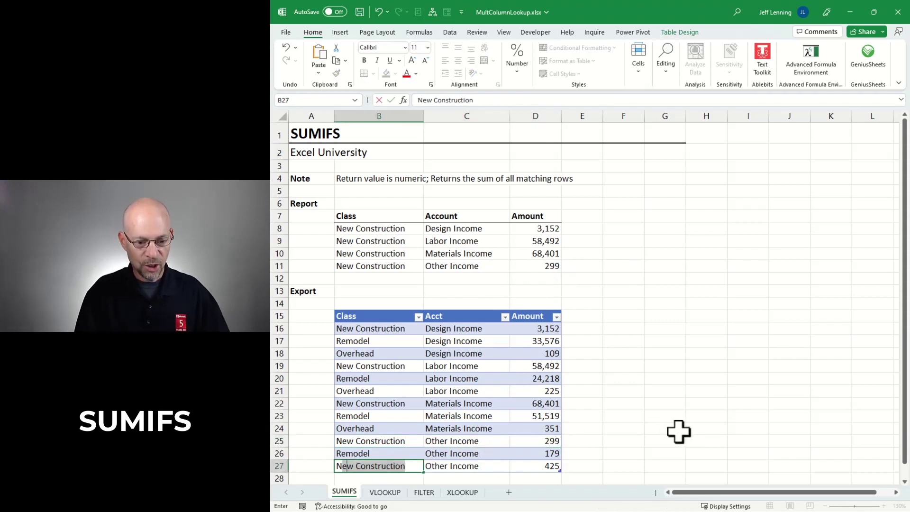
key(Tab)
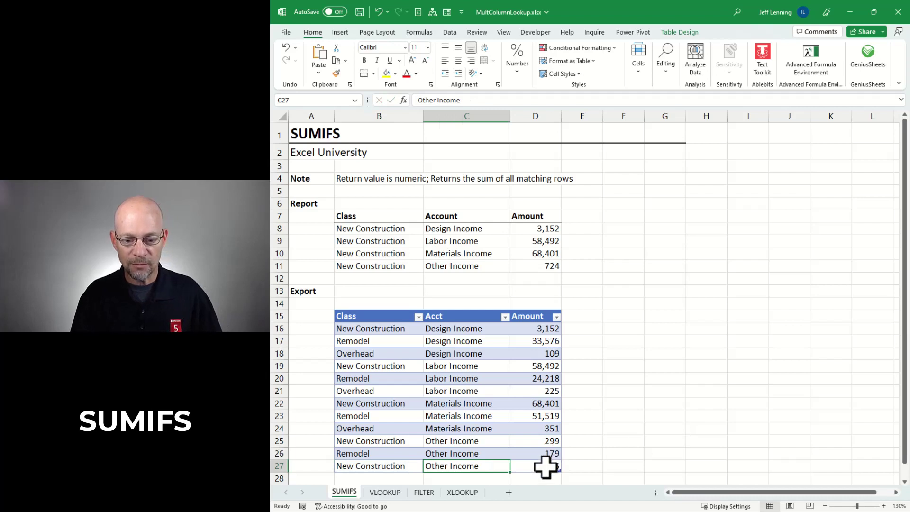
click(544, 264)
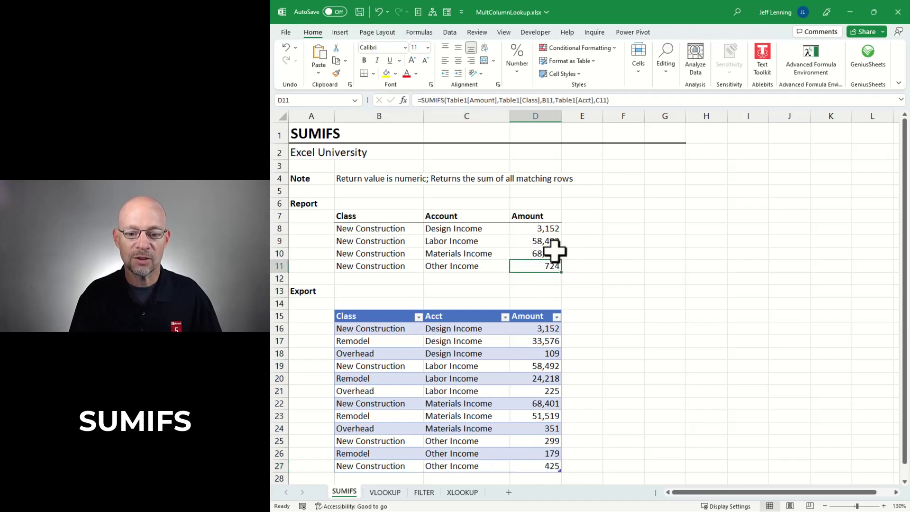
click(600, 282)
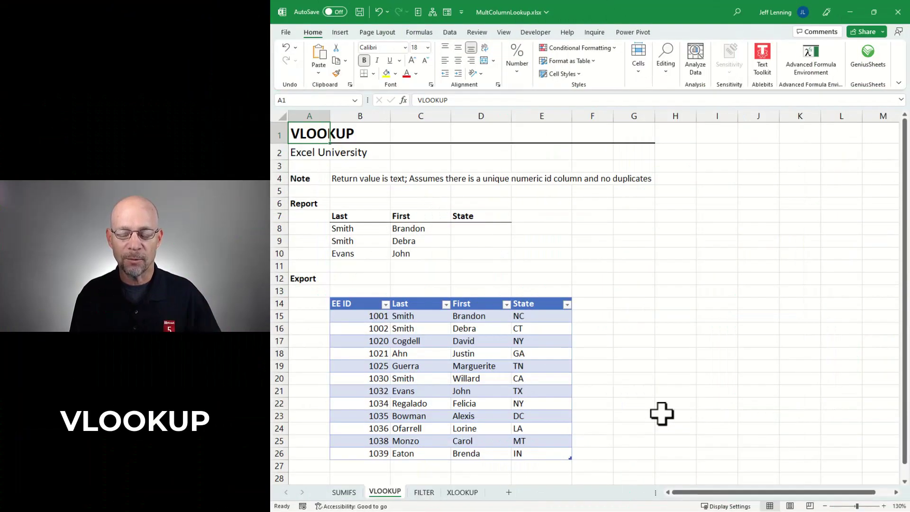
Look over the export table's State column from report cell D8
click(461, 226)
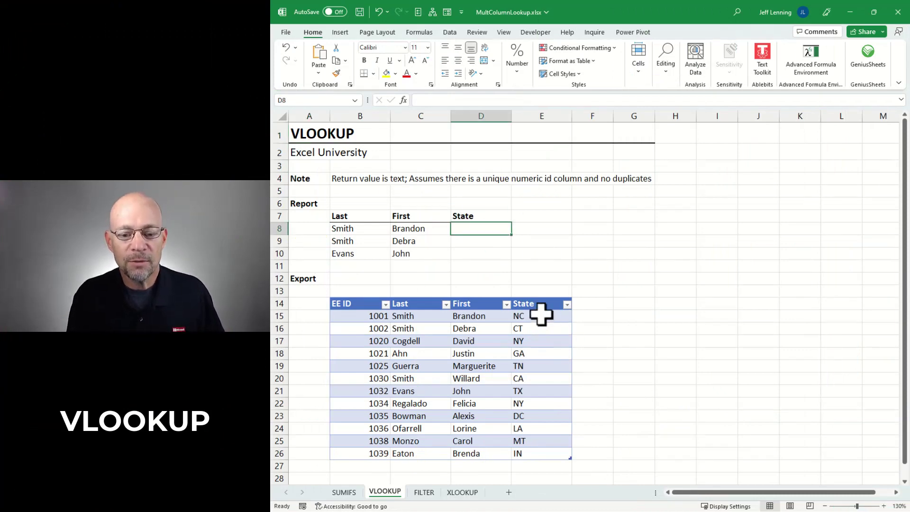
drag(540, 316, 540, 454)
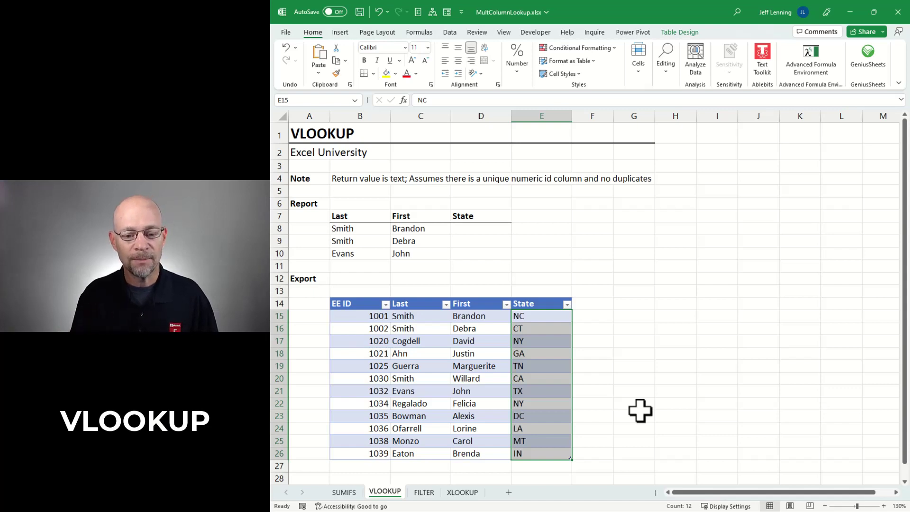
drag(544, 314, 544, 454)
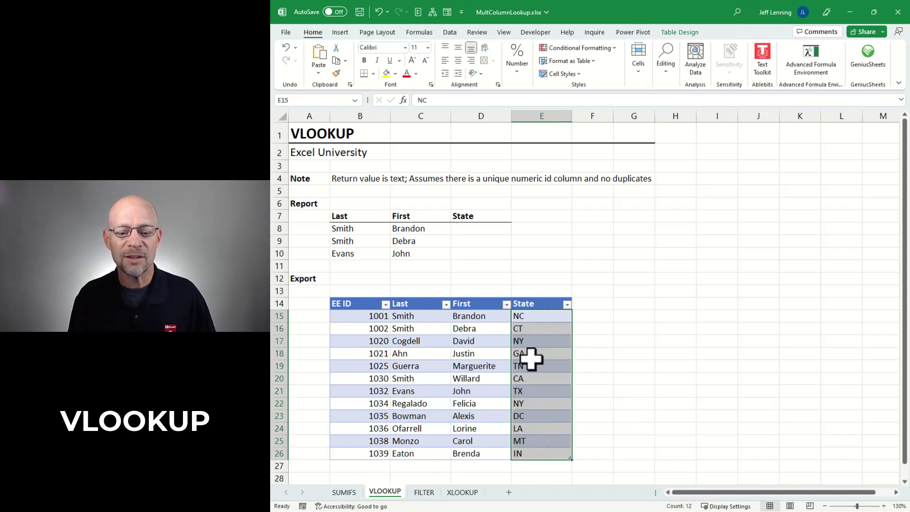
click(534, 317)
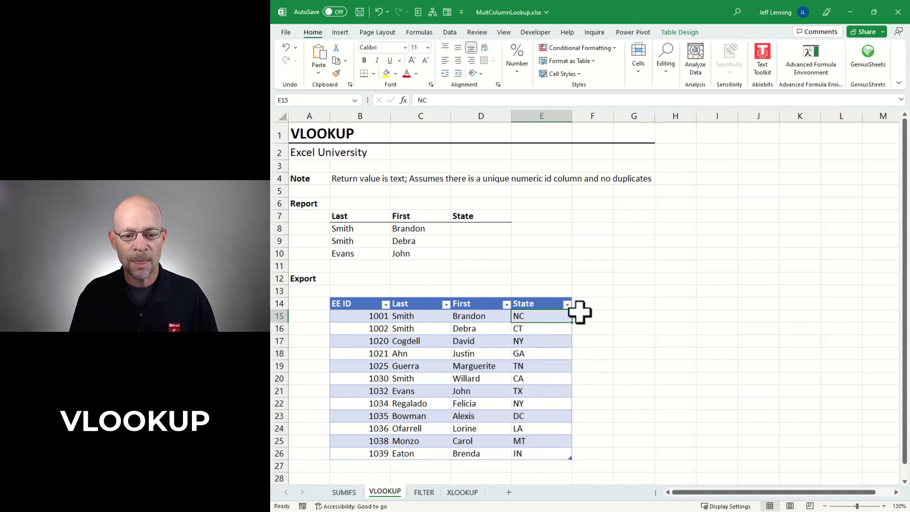
Start =VLOOKUP(B8 in D8, then cancel the unfinished formula
click(474, 229)
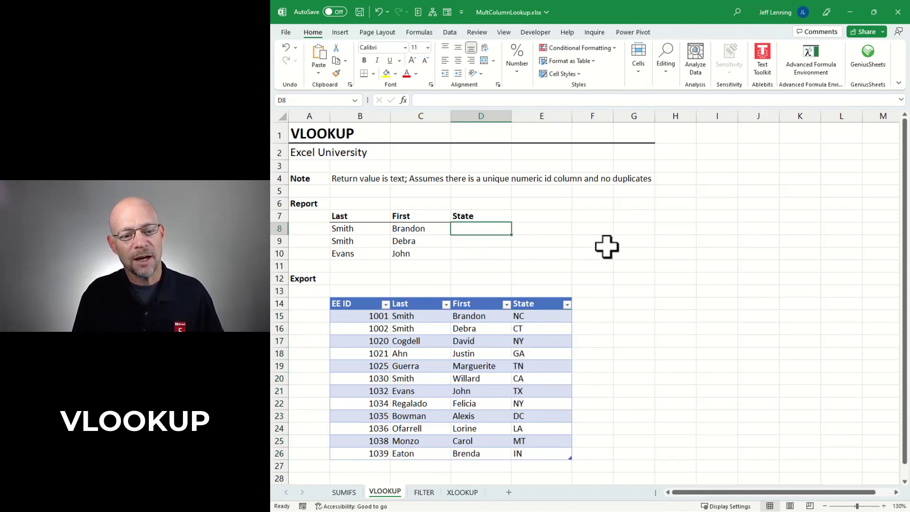
text(=vl)
key(Tab)
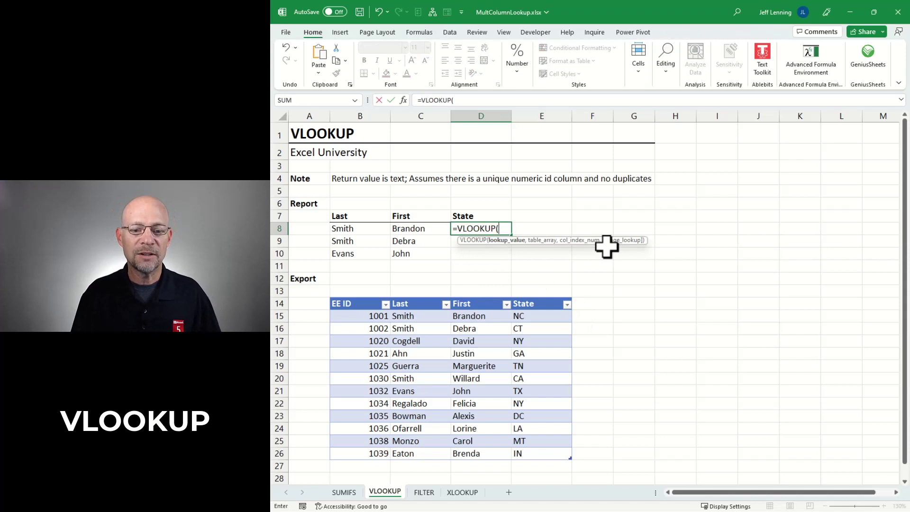
click(358, 229)
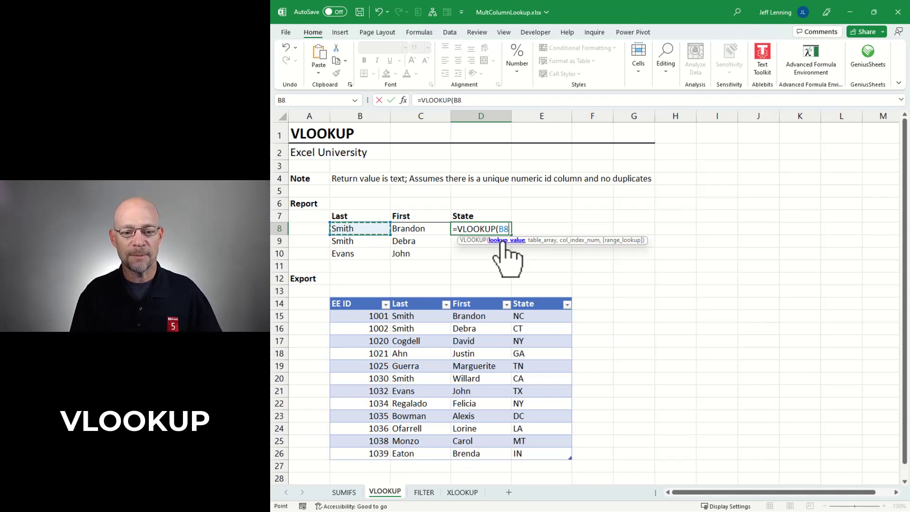
key(Escape)
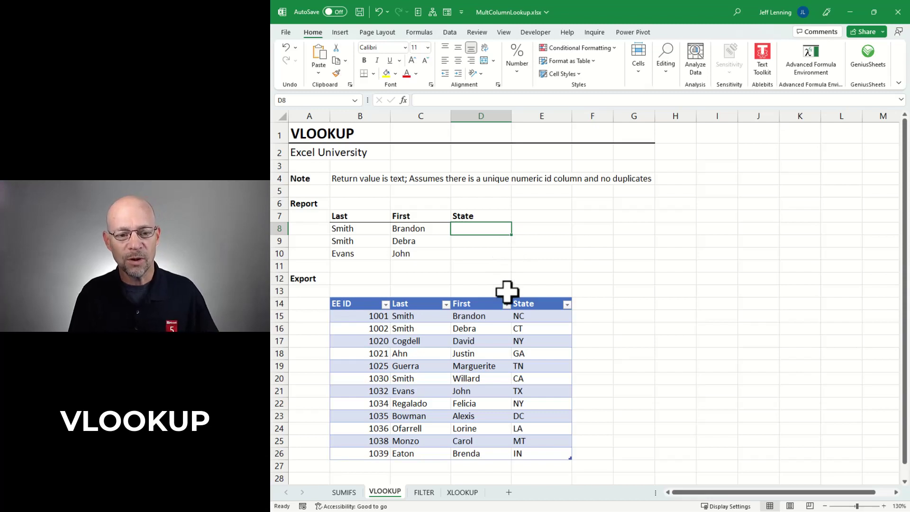
Review the EE ID, Last and First export columns and reselect D8
drag(368, 313, 368, 454)
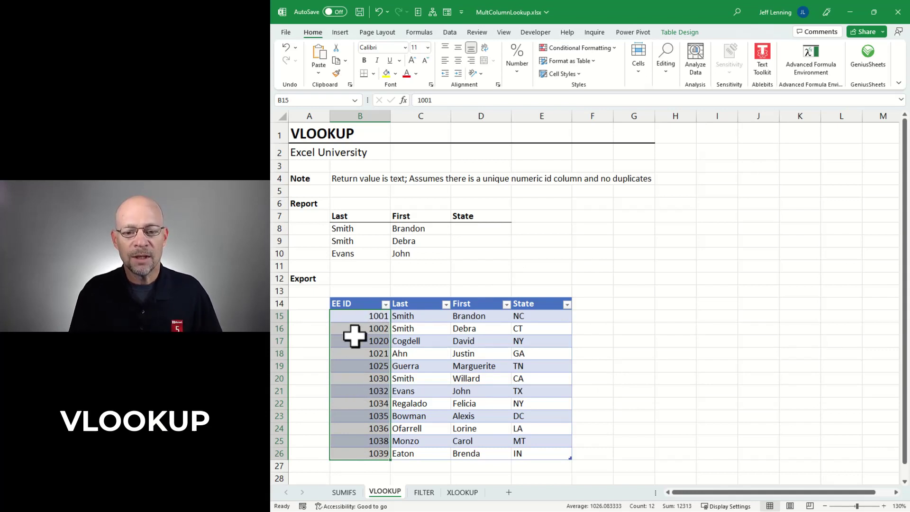
drag(409, 317, 478, 449)
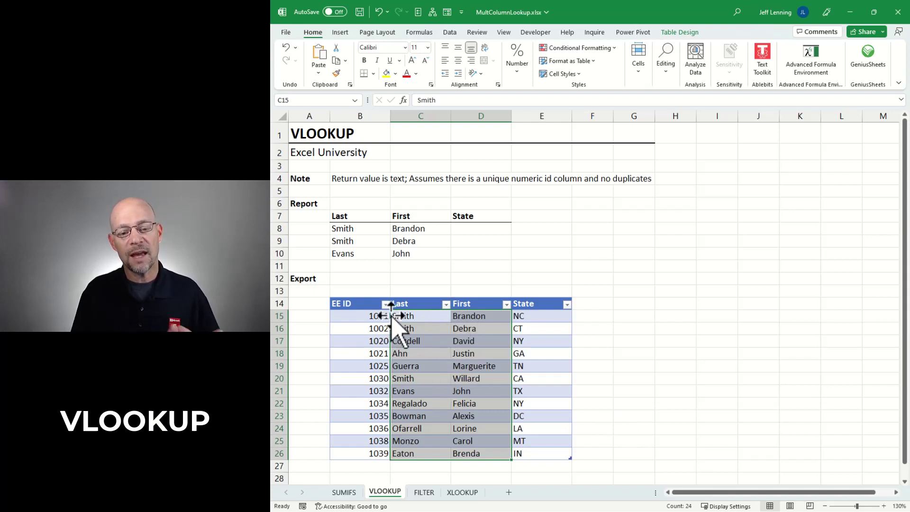
click(475, 230)
Start =SUMIFS in D8 with Table2[EE ID] as sum range and Table2[Last] as first criteria
text(=)
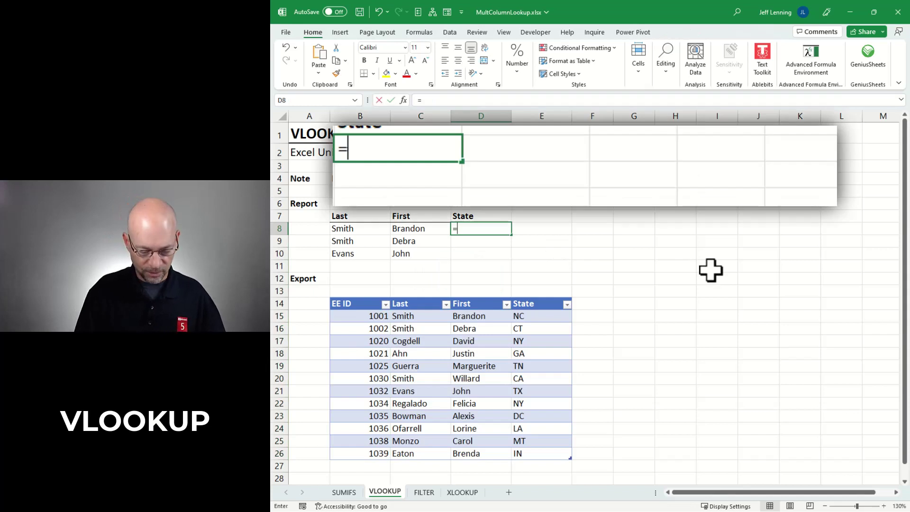
text(sumifs)
key(Tab)
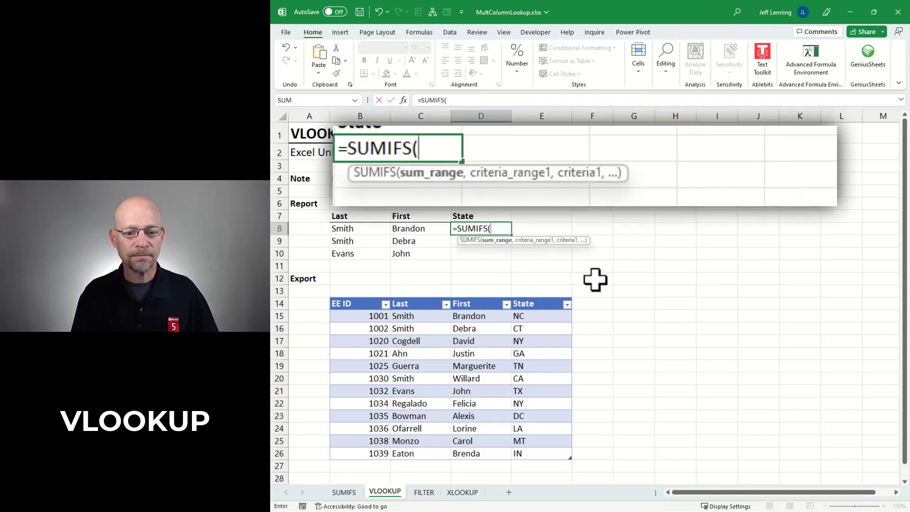
drag(367, 314, 369, 450)
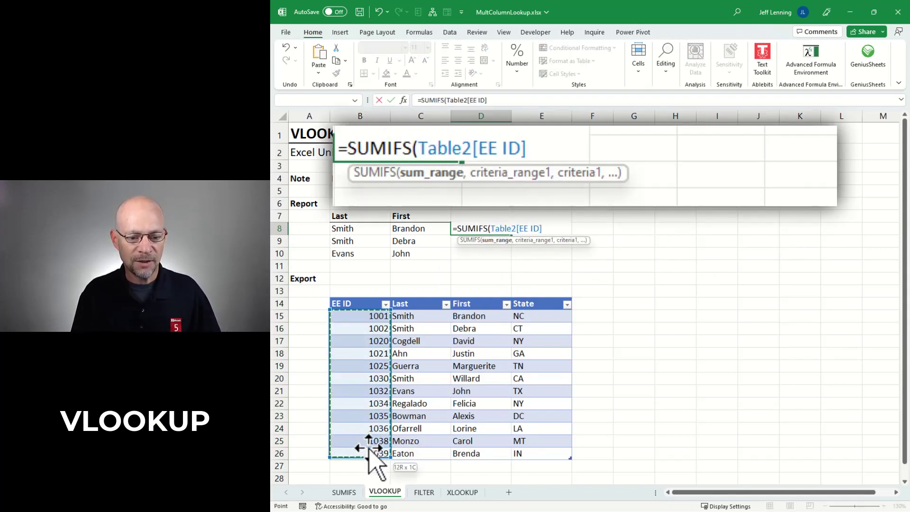
text(,)
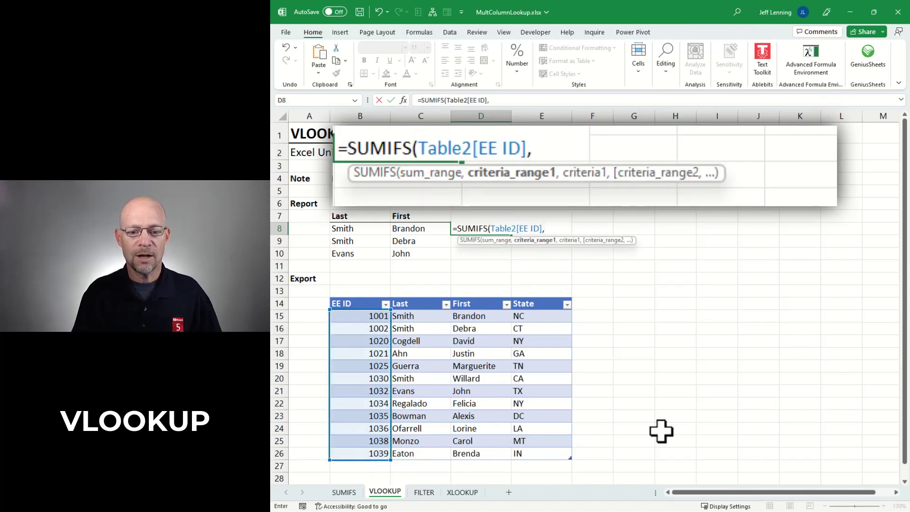
drag(424, 314, 426, 456)
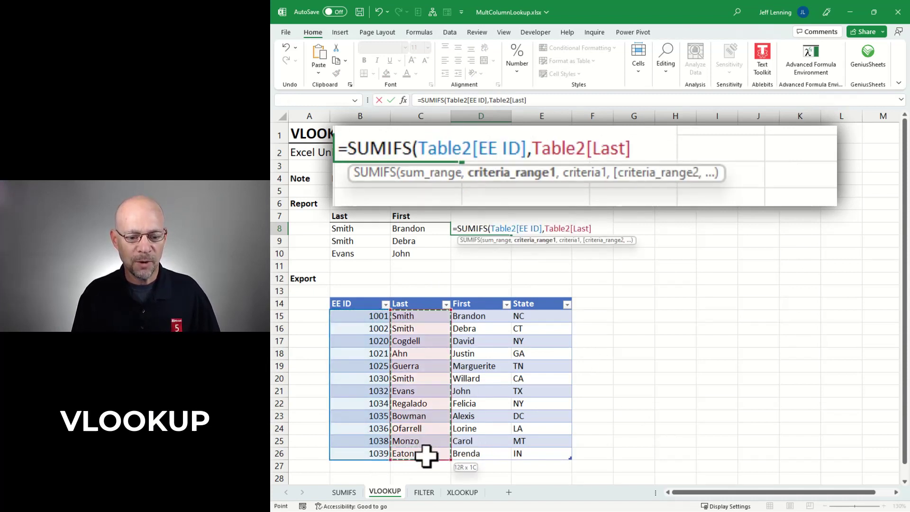
text(,)
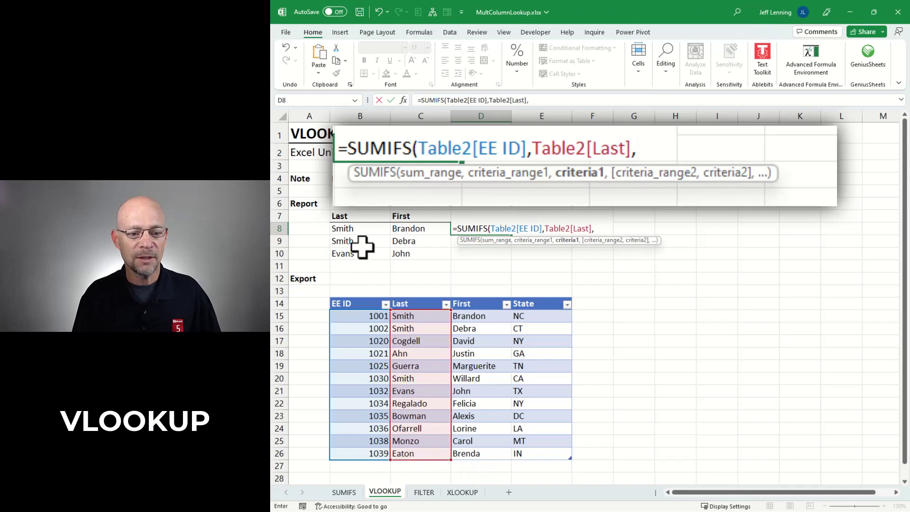
Complete criteria B8, Table2[First] and C8 so D8 returns 1001, then glance at the SUMIFS sheet
click(358, 228)
text(,)
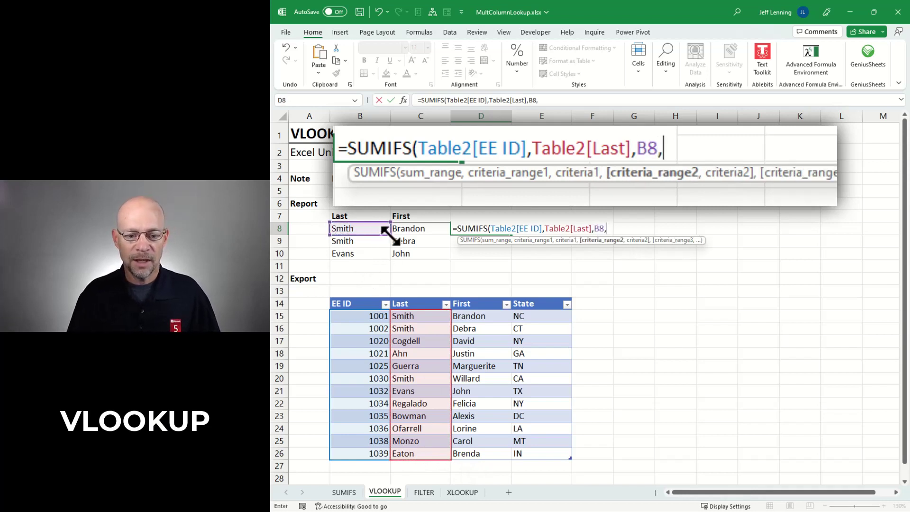
drag(467, 315, 491, 451)
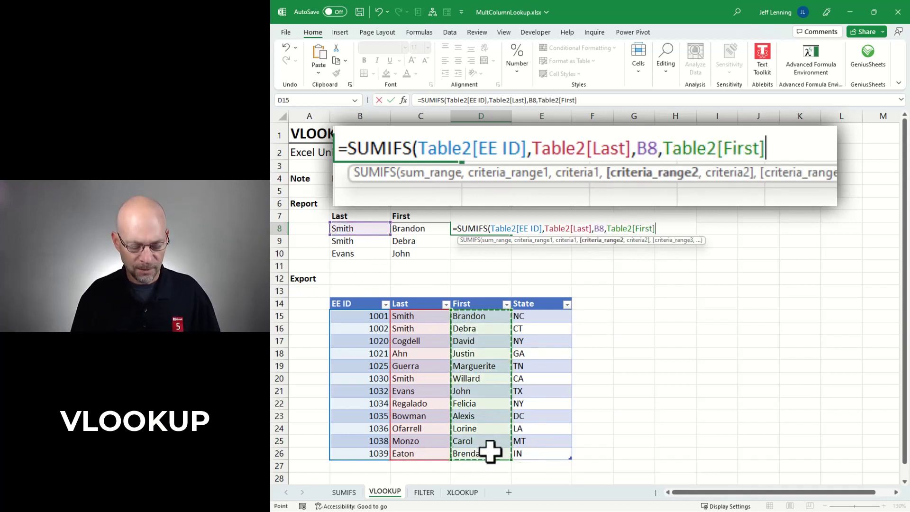
text(,)
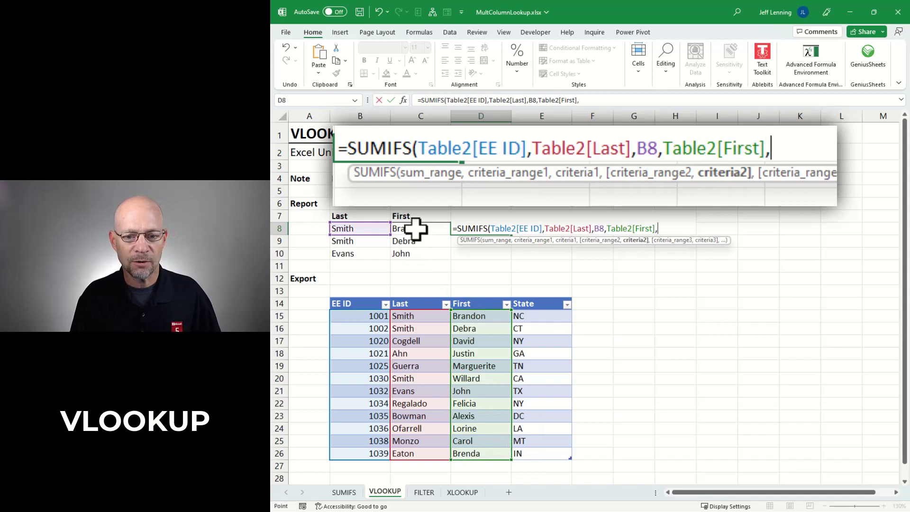
click(416, 230)
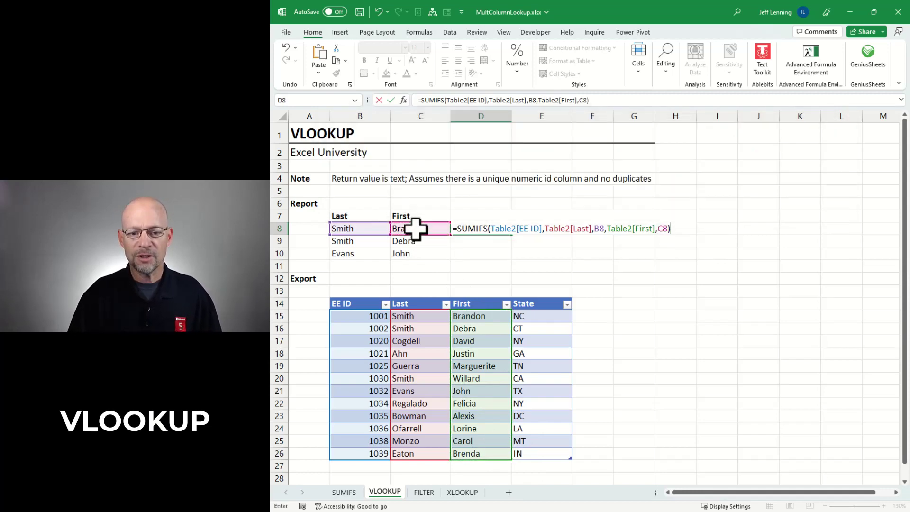
key(Return)
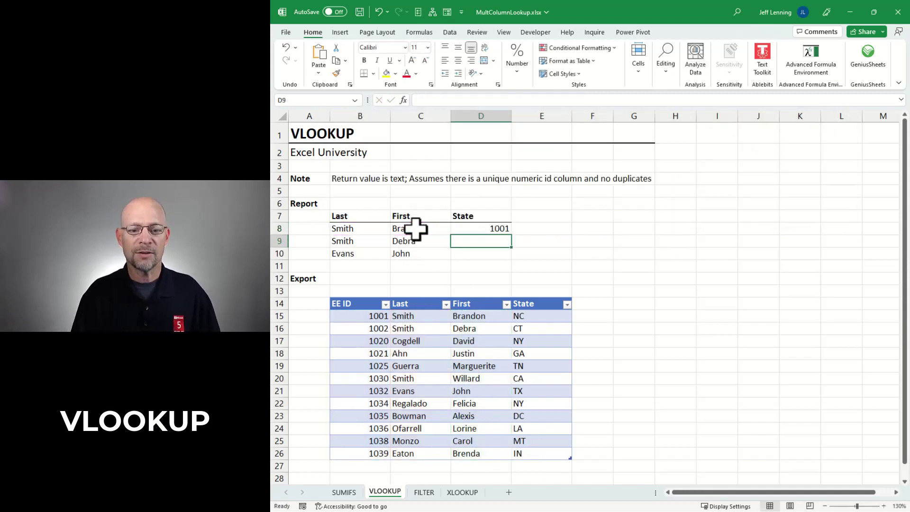
click(344, 493)
click(384, 493)
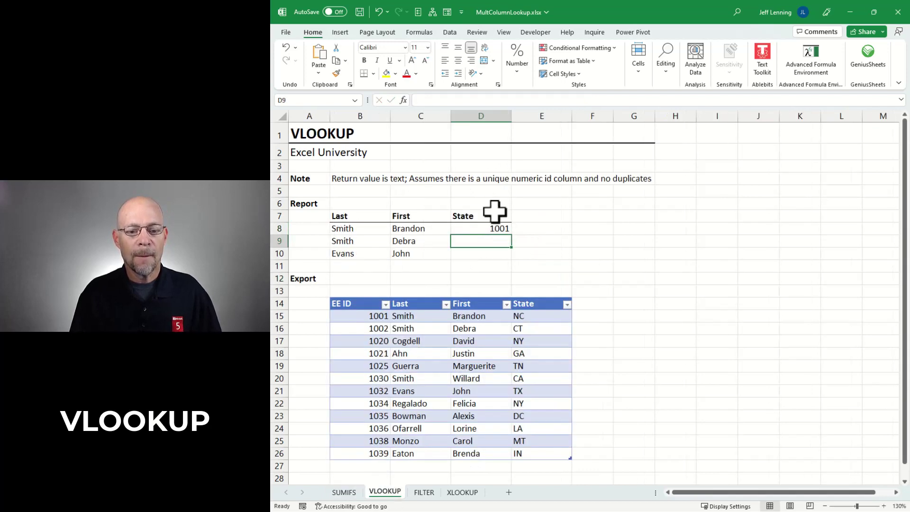
Wrap D8's SUMIFS in VLOOKUP with Table2, column 4 and exact match 0
click(491, 228)
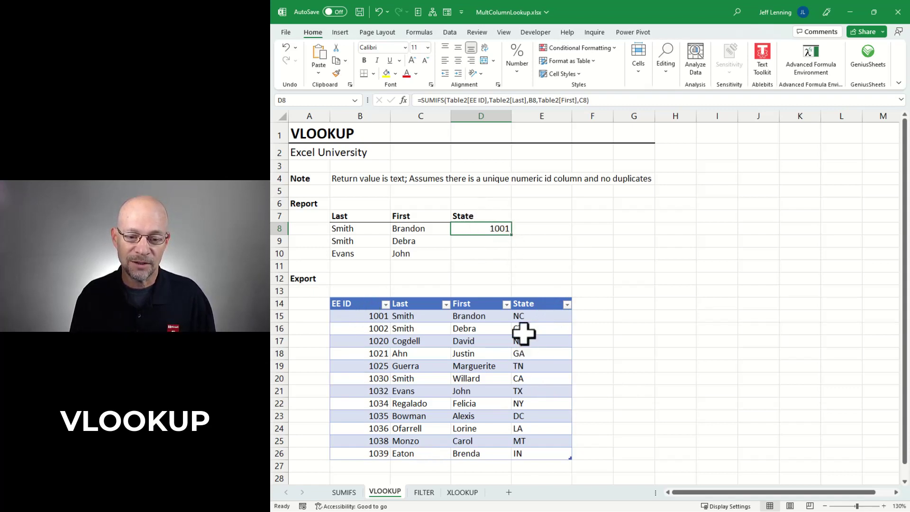
key(F2)
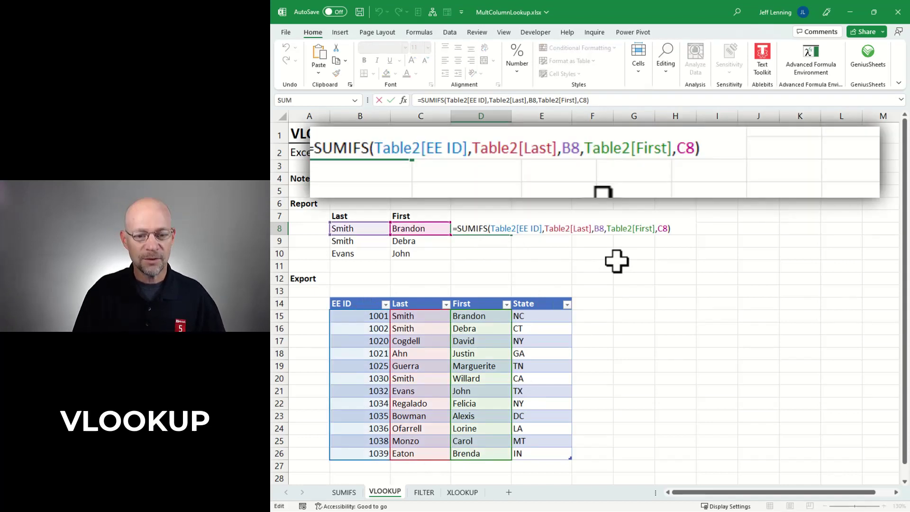
text(VLOOKUP()
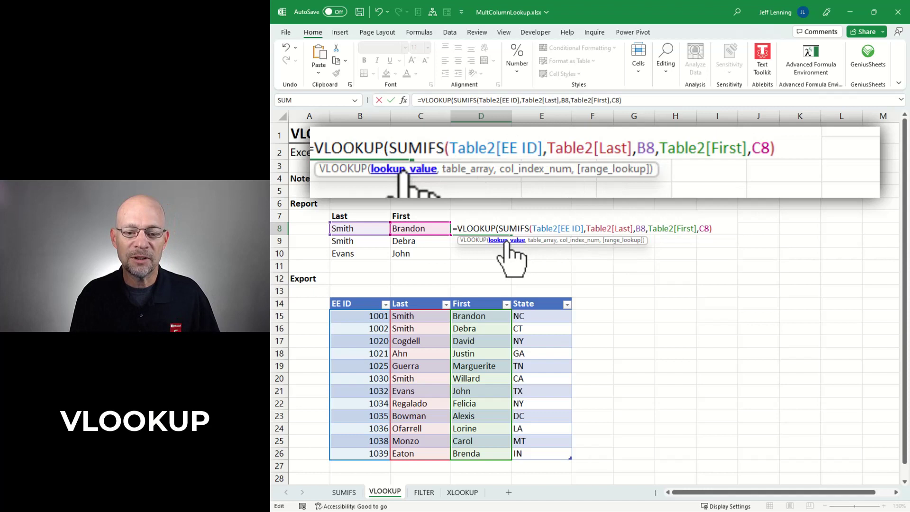
drag(499, 228, 718, 229)
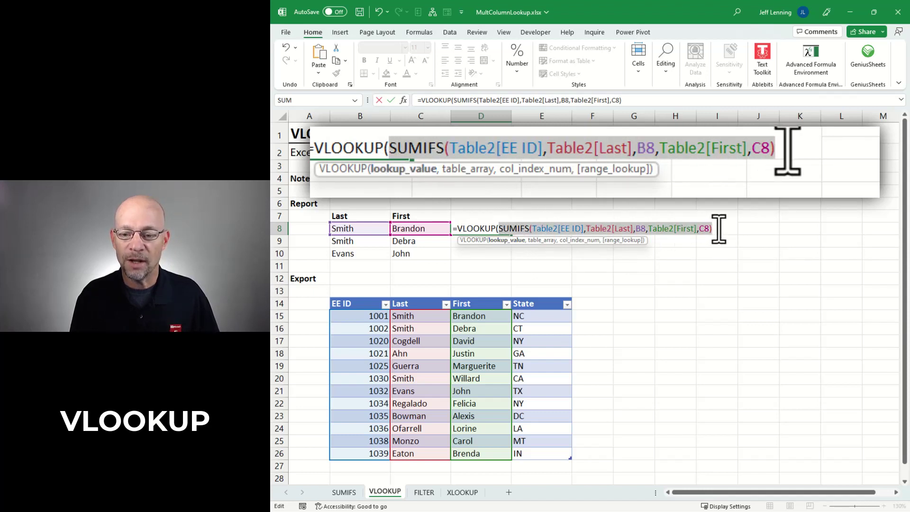
key(ctrl+c)
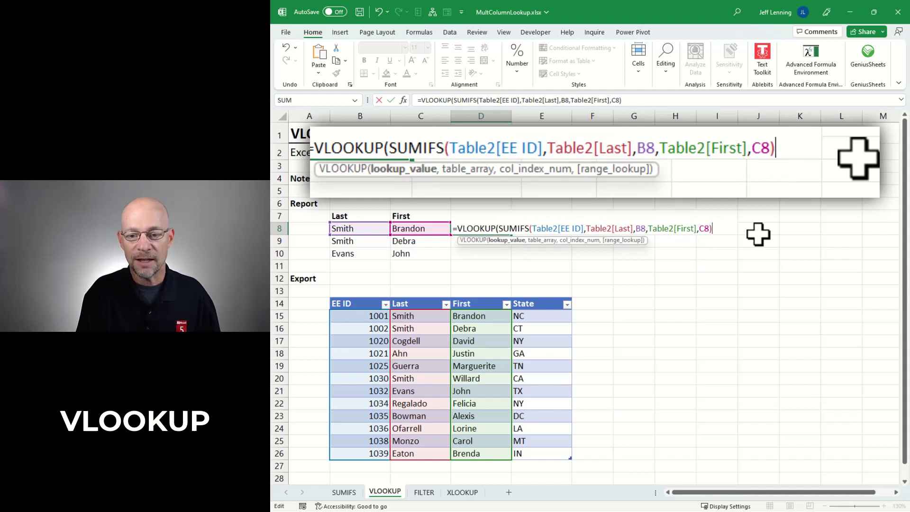
text(,)
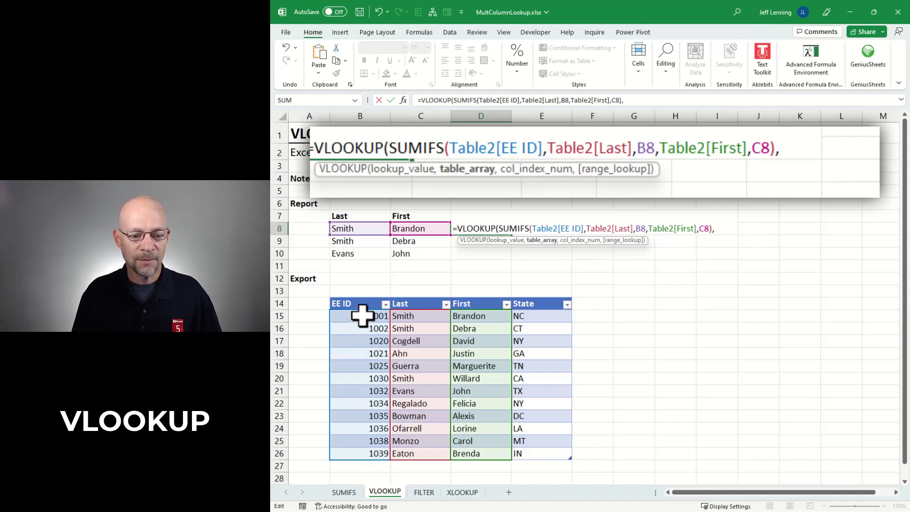
drag(363, 315, 545, 454)
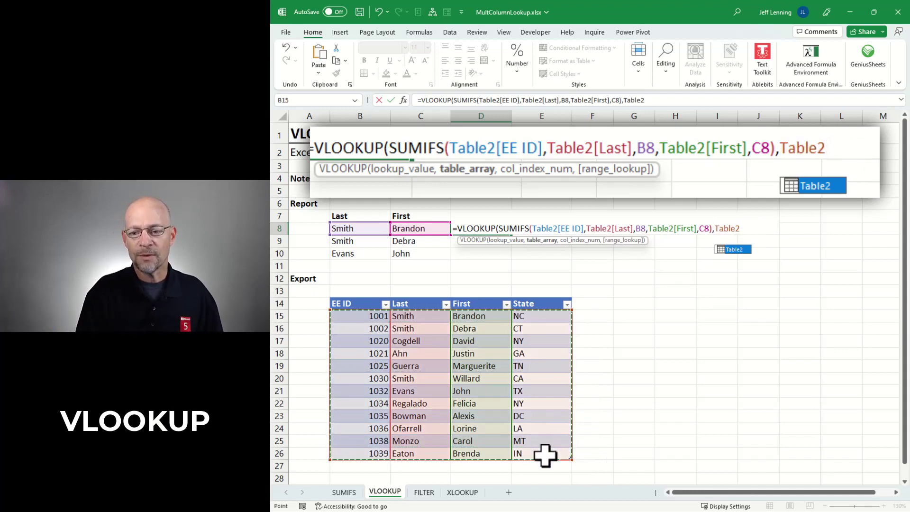
text(,)
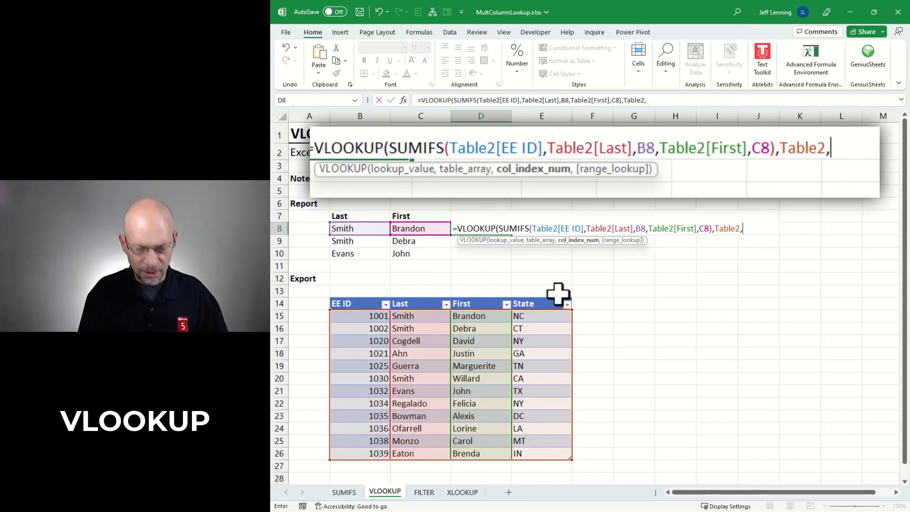
text(4,0))
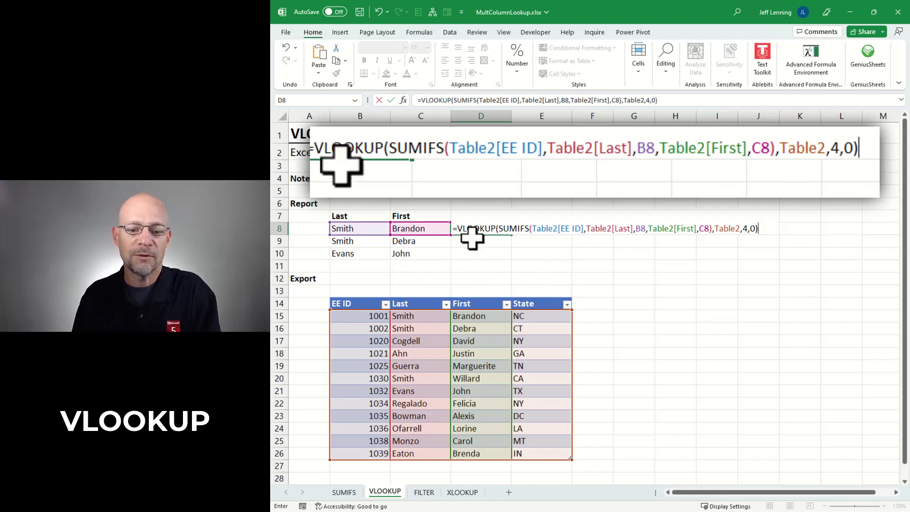
Review the VLOOKUP, Table2, 4 and 0 arguments, then commit so D8 shows NC
drag(457, 228, 712, 229)
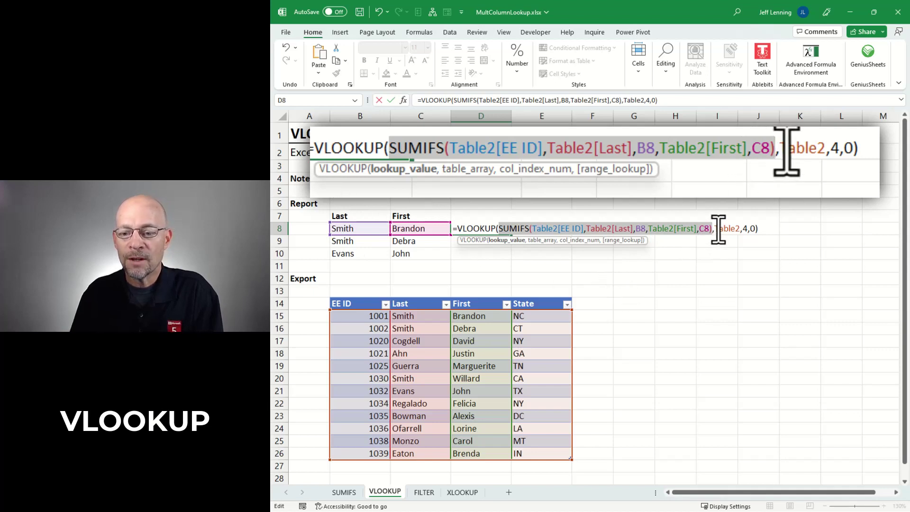
drag(714, 229, 741, 229)
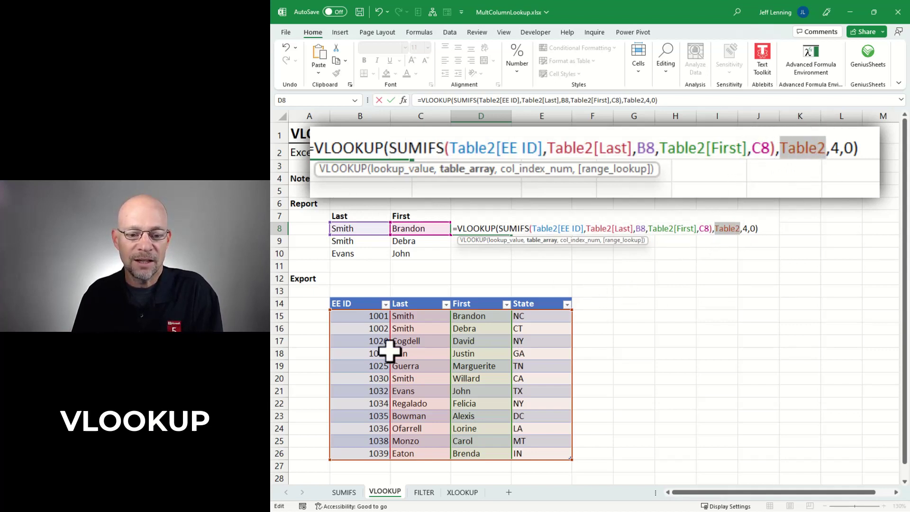
double_click(745, 229)
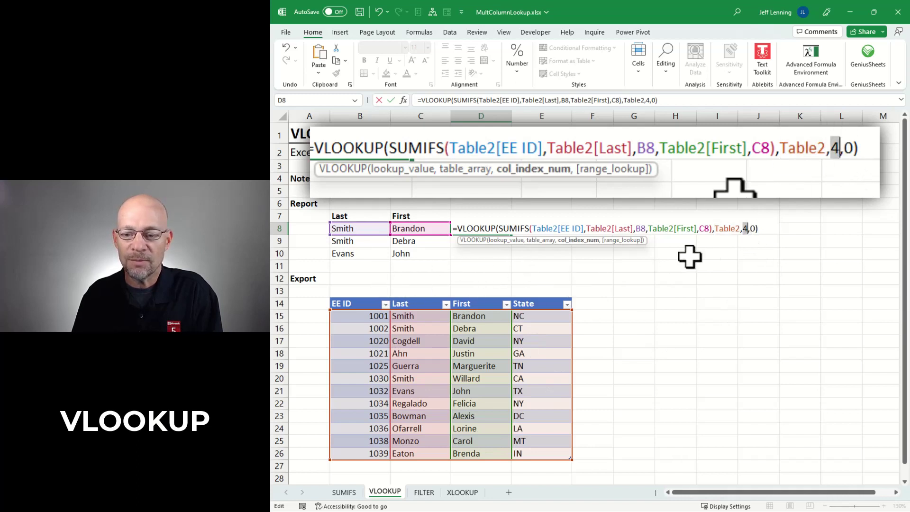
double_click(755, 229)
click(781, 229)
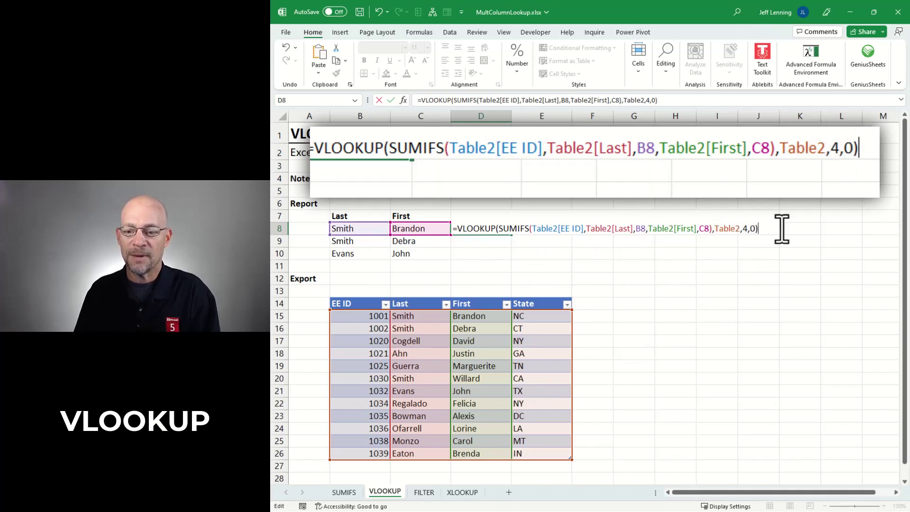
key(Return)
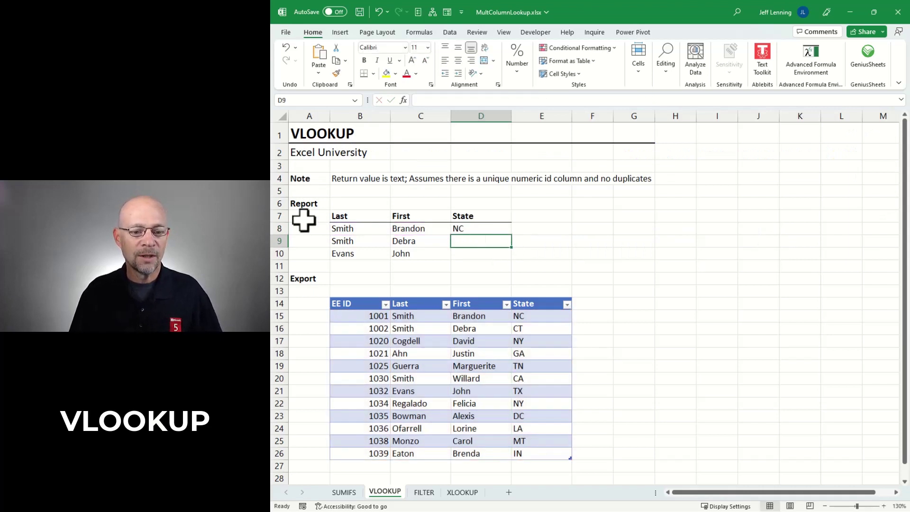
Fill the state lookup from D8 down to D10, giving CT and TX, and reopen D8's formula
click(491, 227)
drag(512, 235, 507, 260)
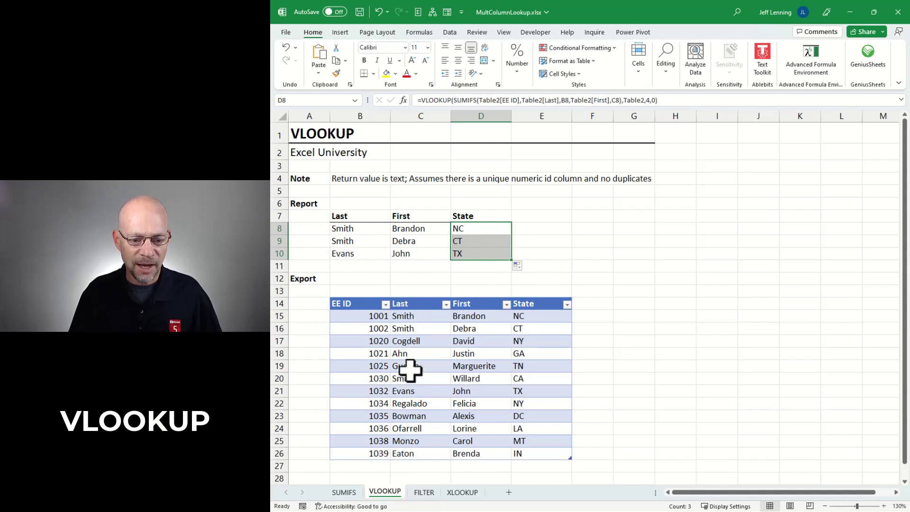
click(481, 229)
key(F2)
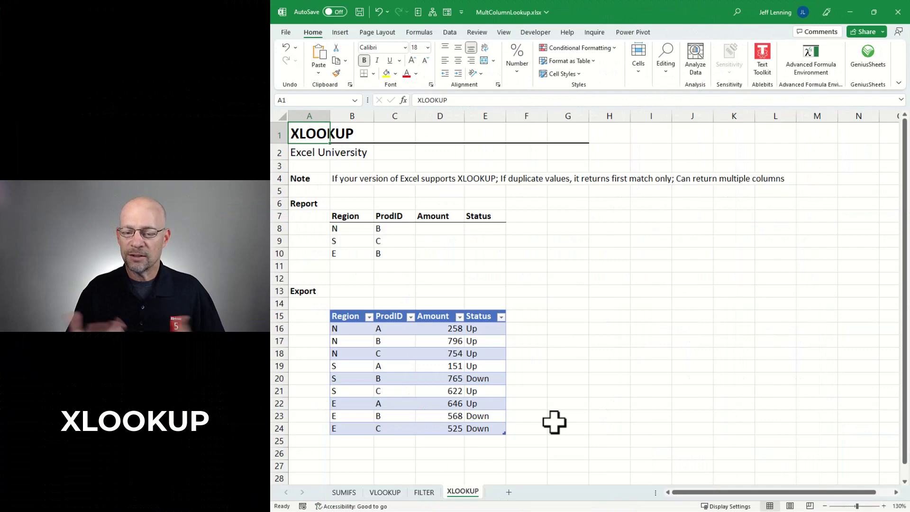
Begin an =xl formula in the XLOOKUP sheet's D8, then cancel it
click(435, 229)
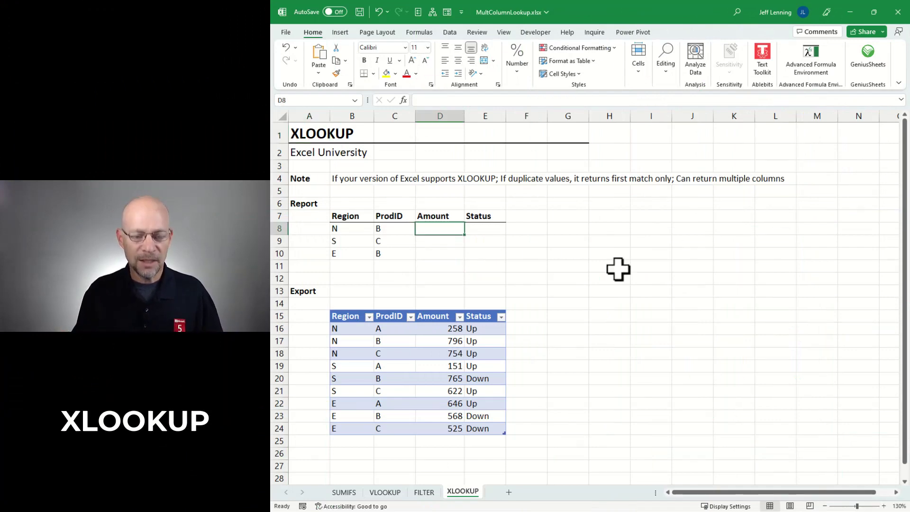
text(=)
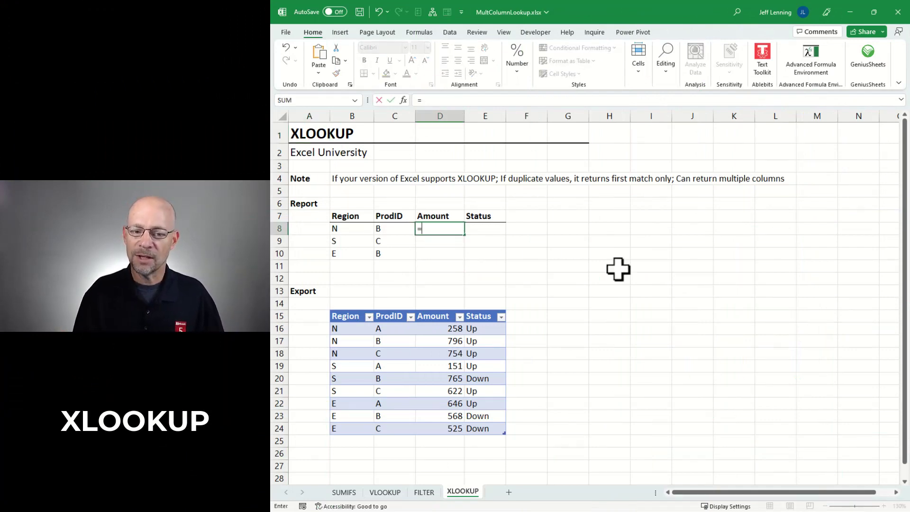
text(xl)
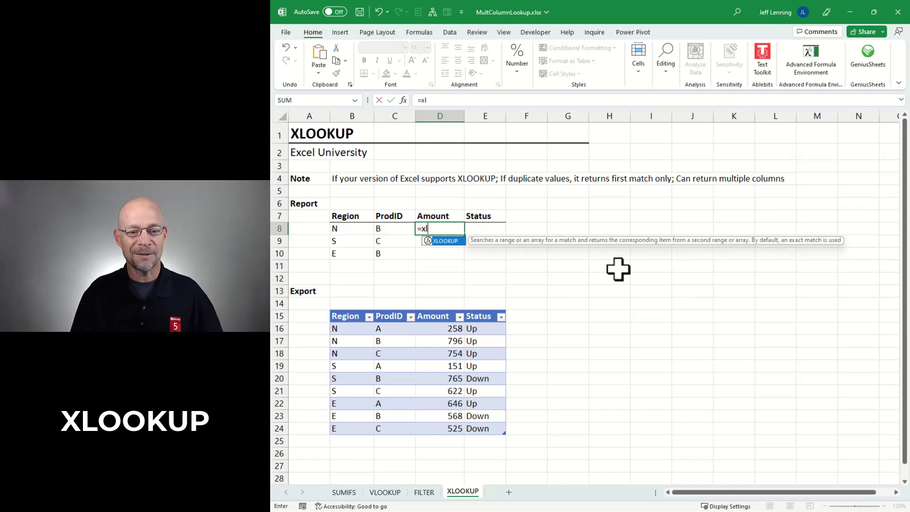
key(Escape)
key(Escape)
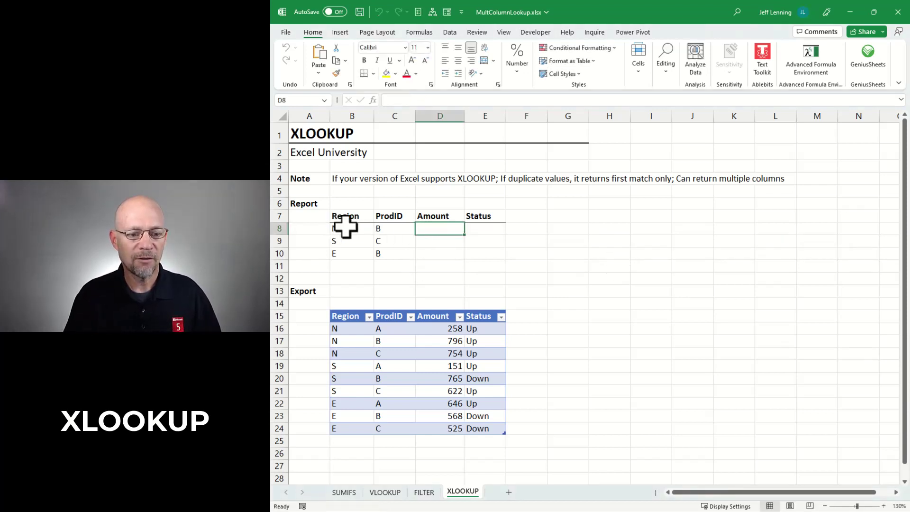
Compare the report's Region/ProdID and Amount/Status cells with the matching export columns
drag(345, 227, 386, 227)
drag(339, 328, 389, 367)
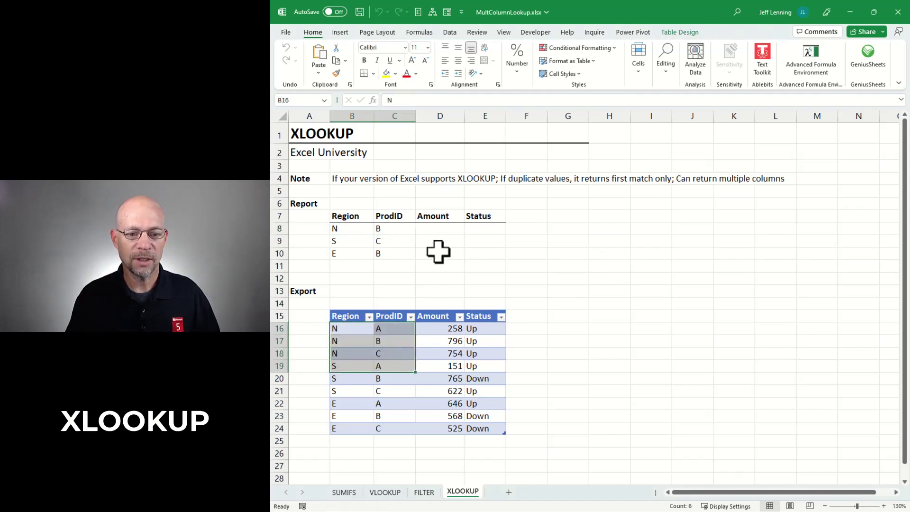
drag(437, 227, 473, 276)
drag(450, 328, 471, 396)
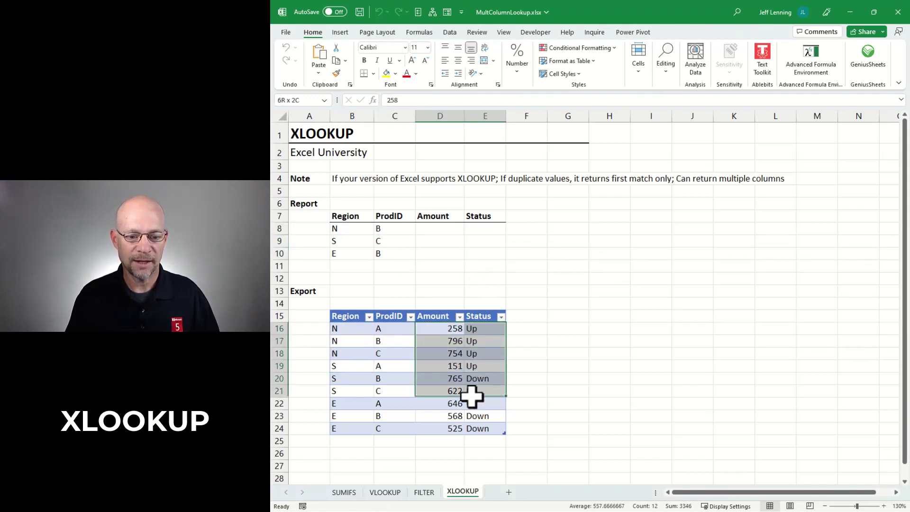
Start =XLOOKUP in D8 with the combined lookup value B8&C8
click(436, 228)
text(=XLOOKUP()
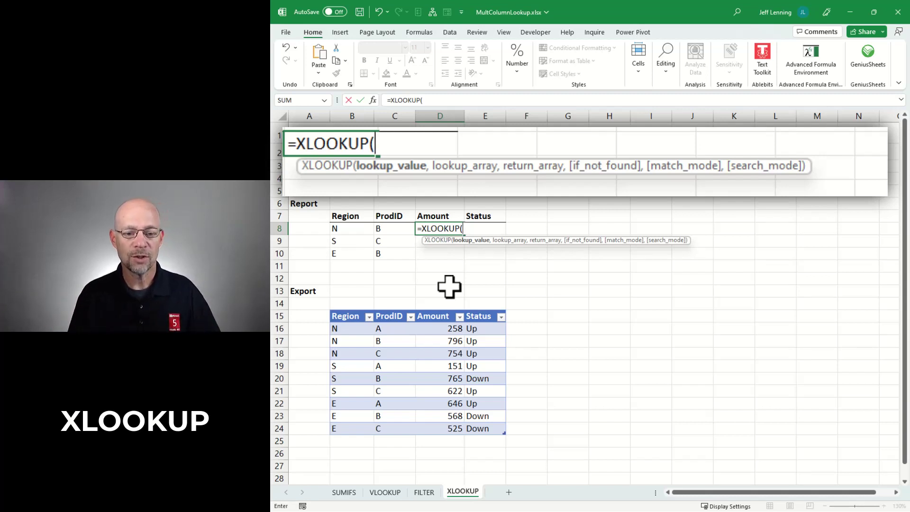
click(342, 227)
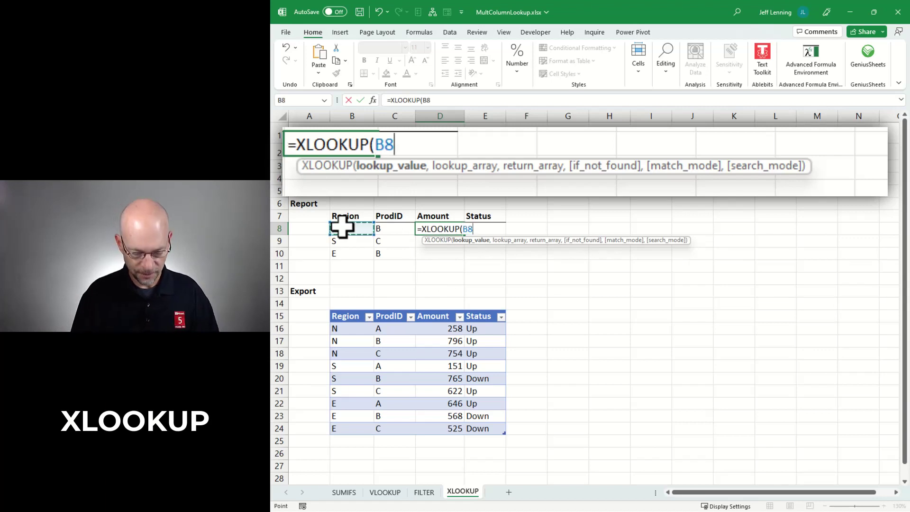
text(&)
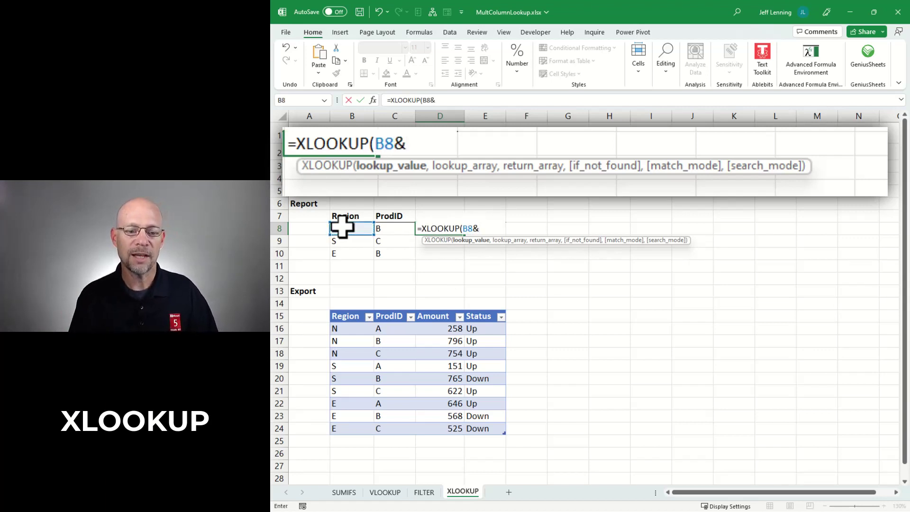
click(387, 229)
text(,)
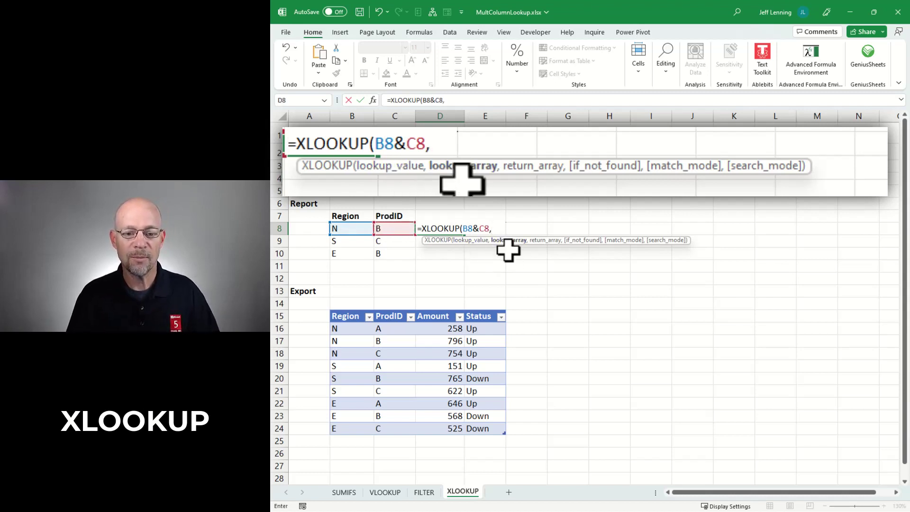
Add Table3[Region]&Table3[ProdID] as lookup array and Table3[[Amount]:[Status]] as return range, then commit
click(348, 311)
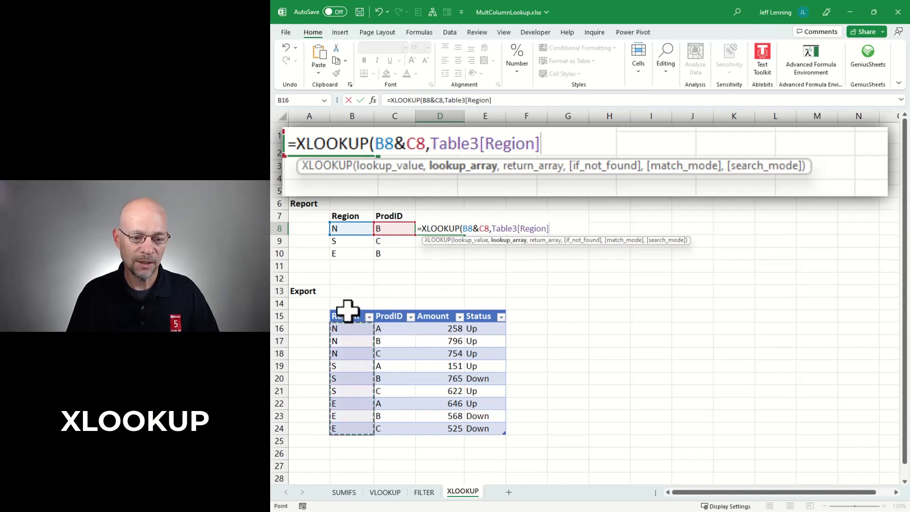
text(&)
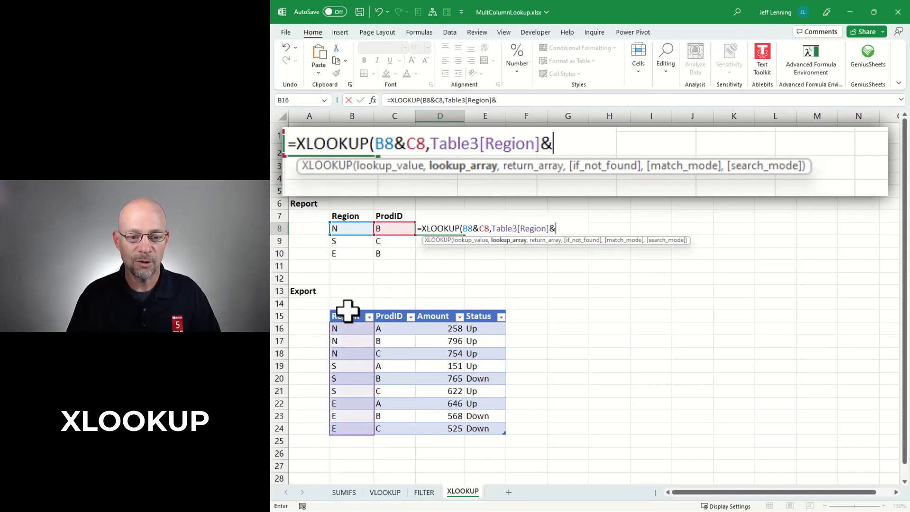
click(379, 303)
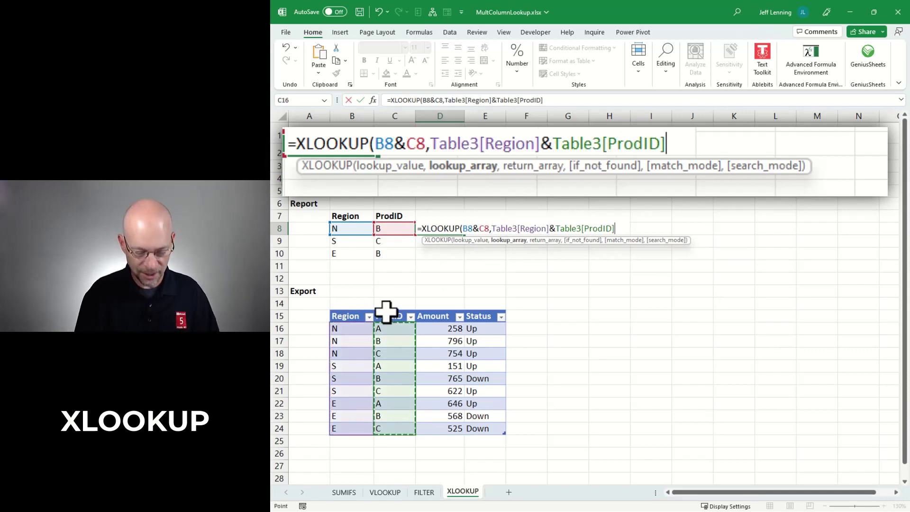
text(,)
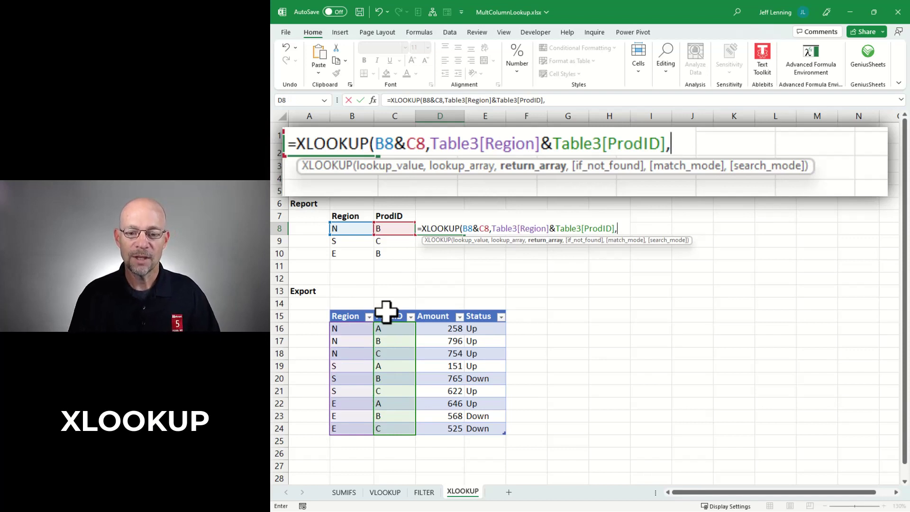
drag(443, 302, 476, 311)
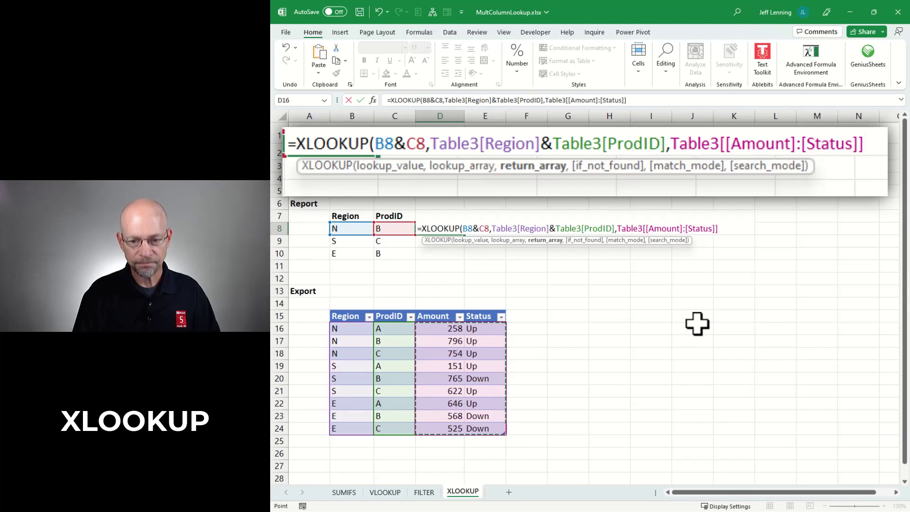
text())
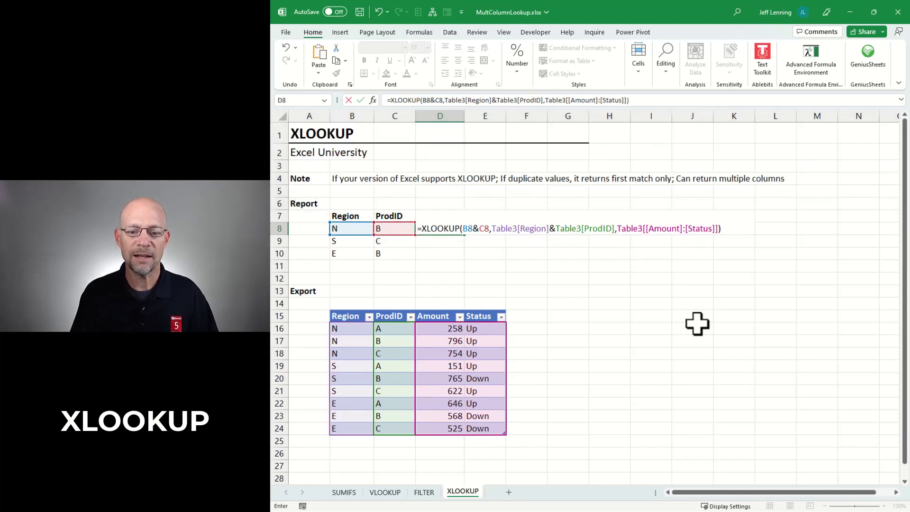
key(Return)
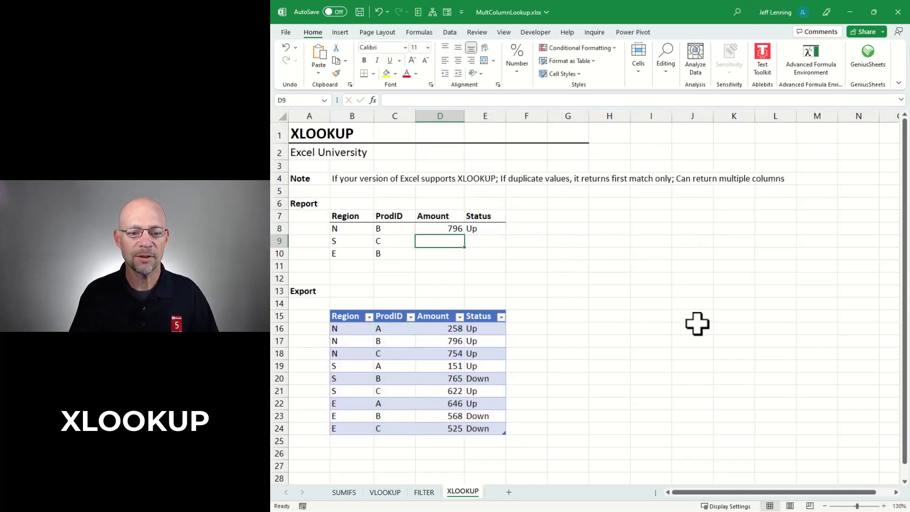
Fill D8's XLOOKUP down to D10 and recheck row 8's Region, ProdID and Amount
click(452, 229)
drag(464, 235, 465, 258)
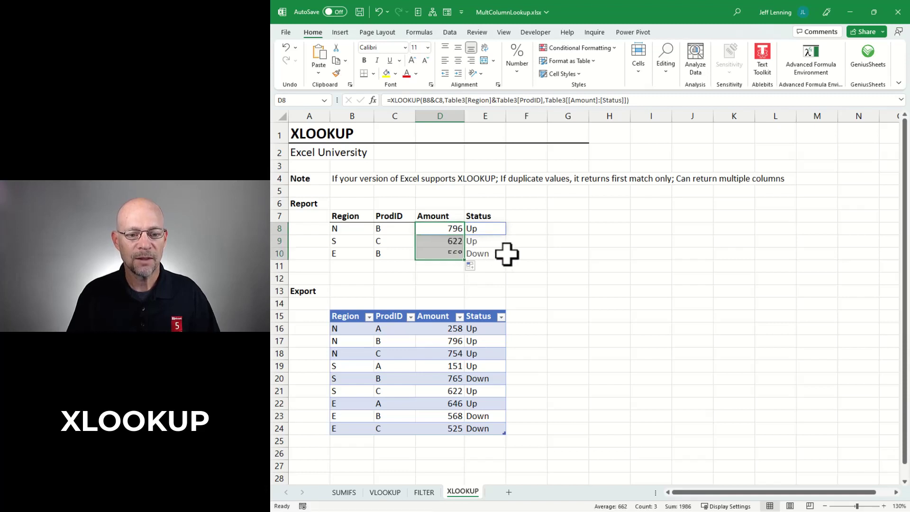
click(355, 228)
click(396, 230)
click(424, 231)
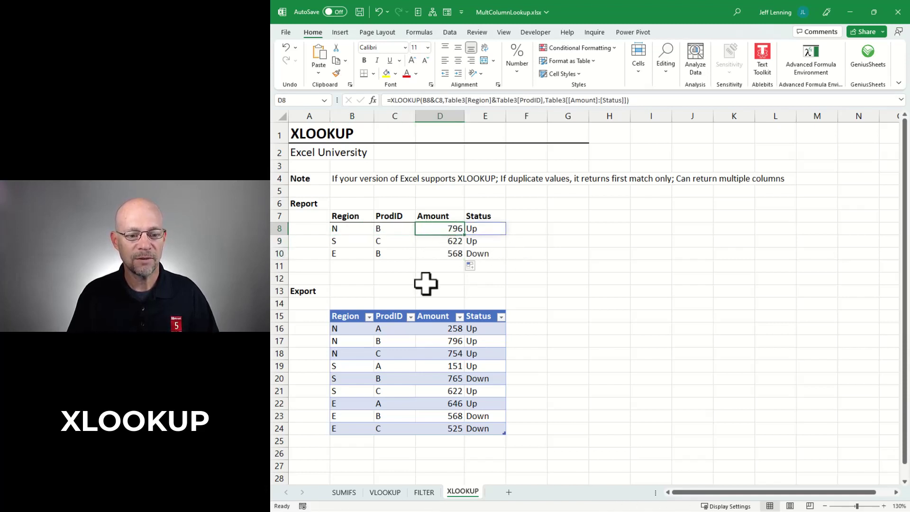
Match the N/B, S/C and E/B report rows against their Export table rows
drag(360, 338, 453, 341)
drag(365, 242, 445, 243)
drag(353, 390, 442, 390)
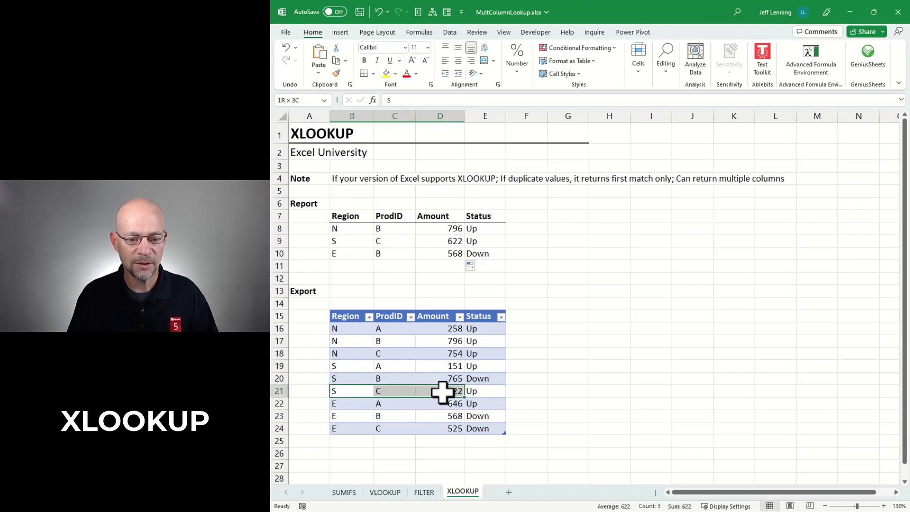
drag(352, 256, 439, 254)
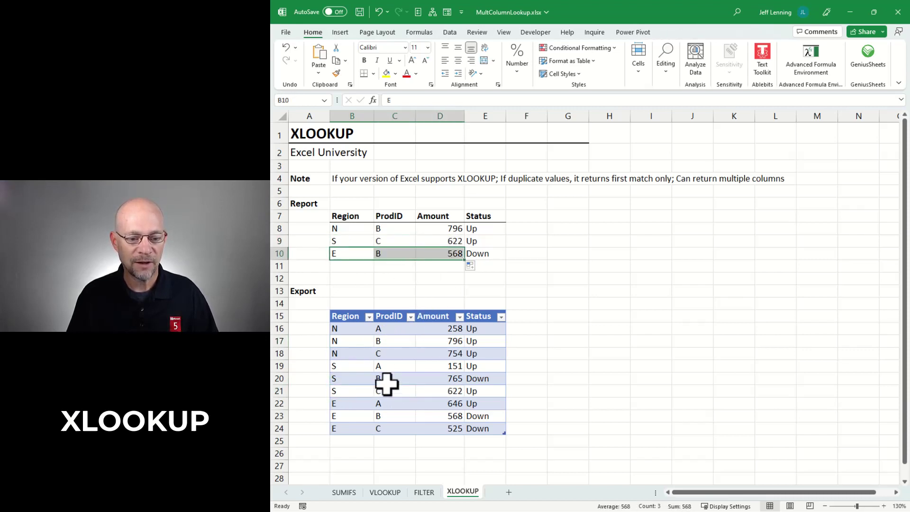
drag(350, 415, 436, 415)
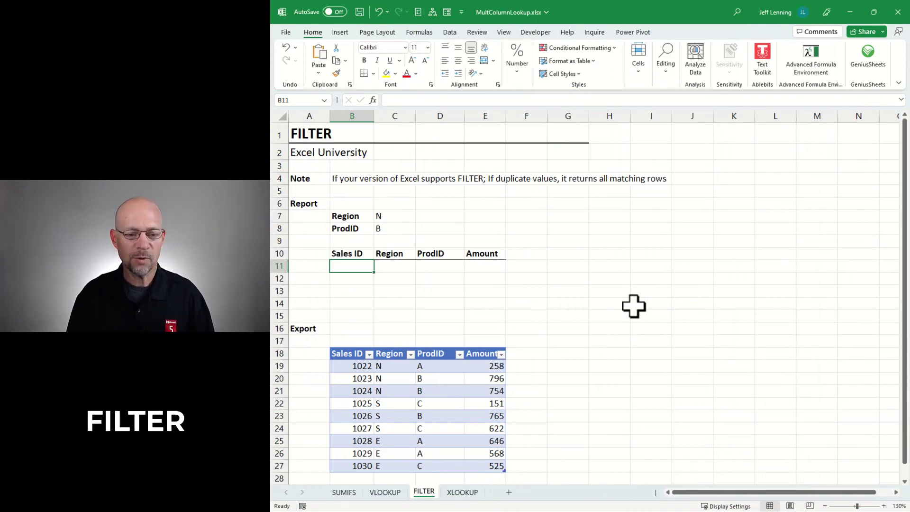
Begin a =FILTER( formula in B11 using the function autocomplete
text(=)
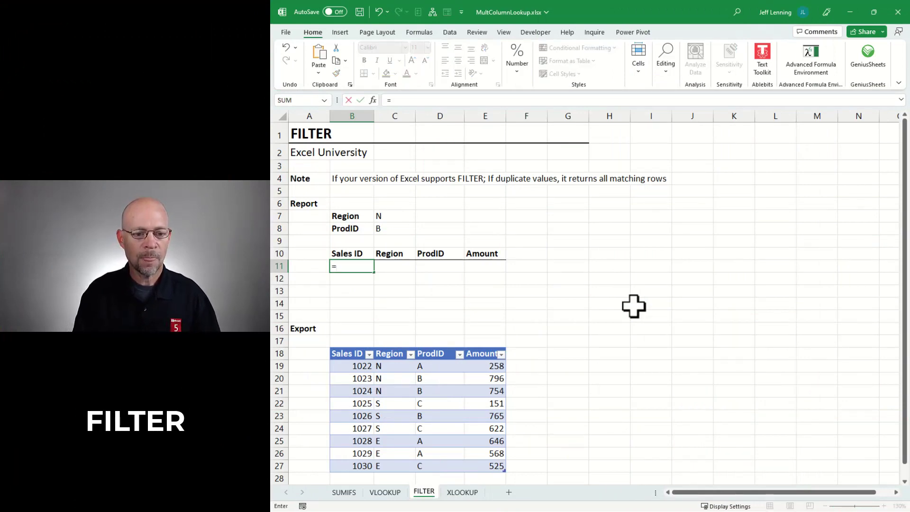
text(fil)
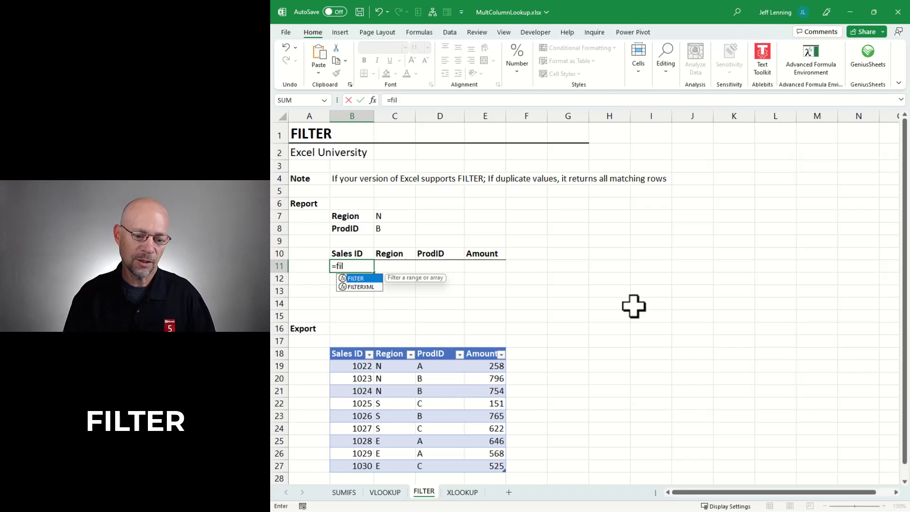
key(Escape)
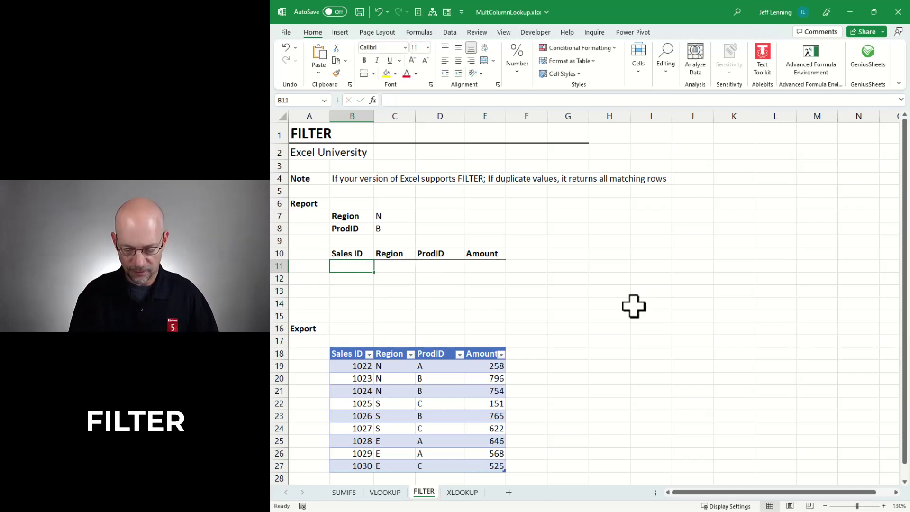
text(=fil)
key(Tab)
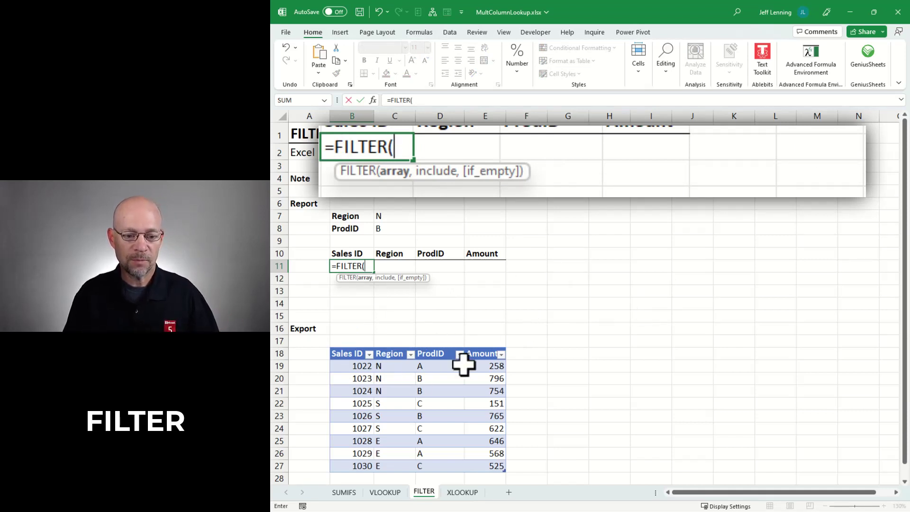
Enter Table4 as the array and (Table4[Region]&Table4[ProdID])=(C7&C8) as the include condition
drag(467, 366, 488, 467)
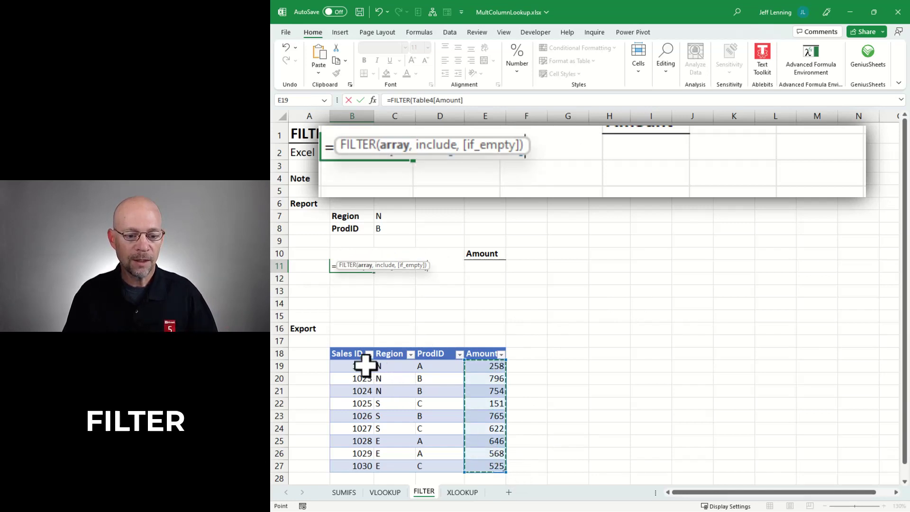
drag(365, 365, 485, 464)
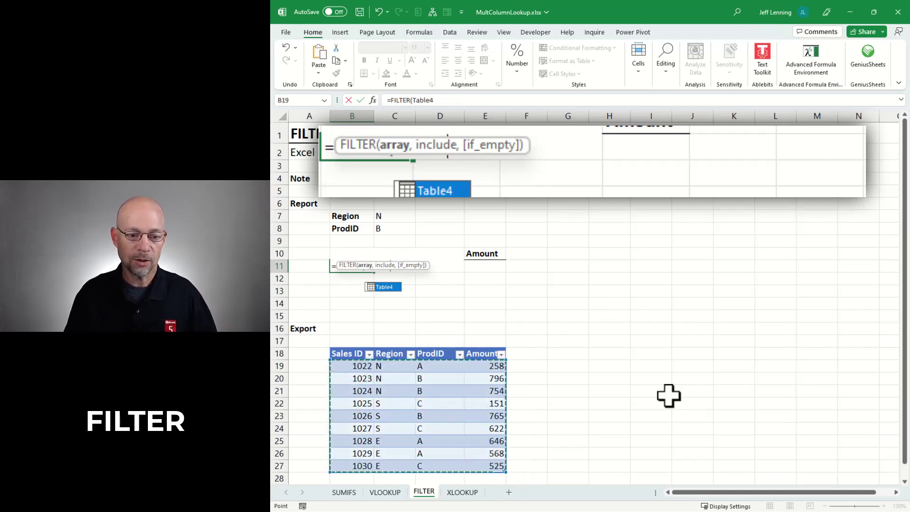
text(,()
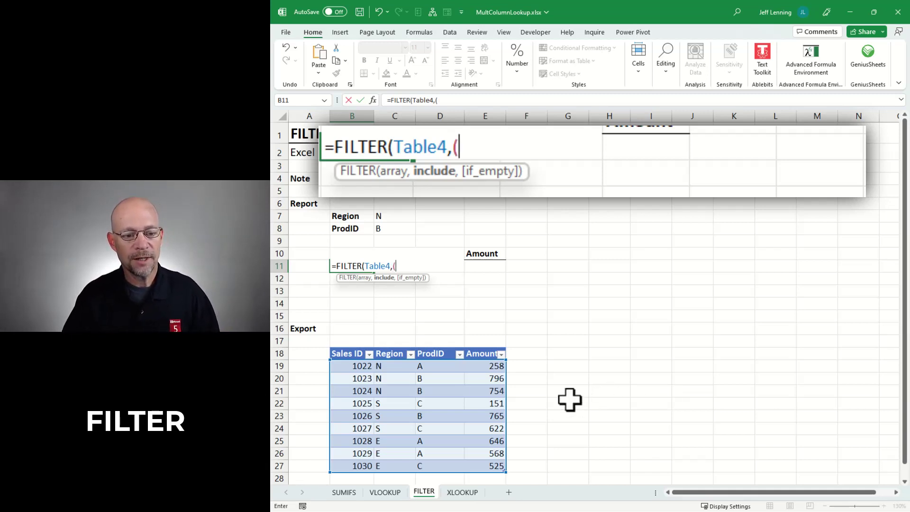
drag(396, 372, 394, 464)
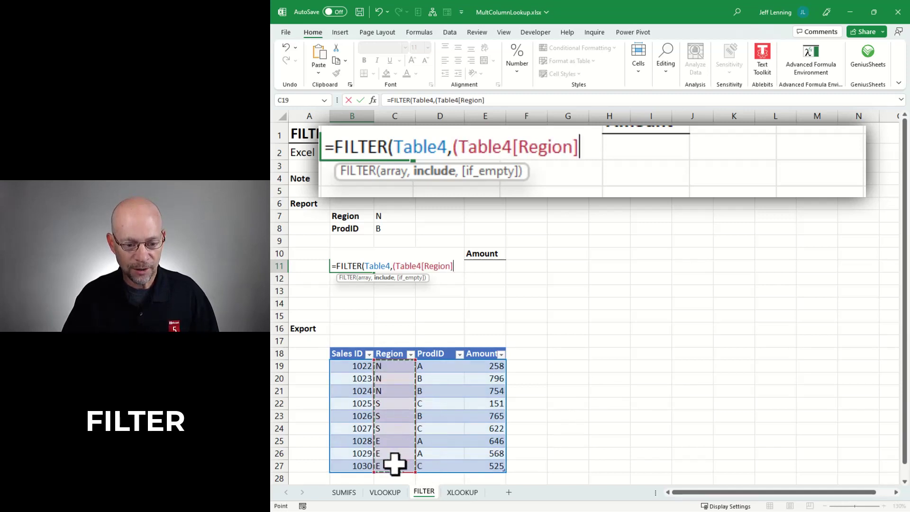
text(&)
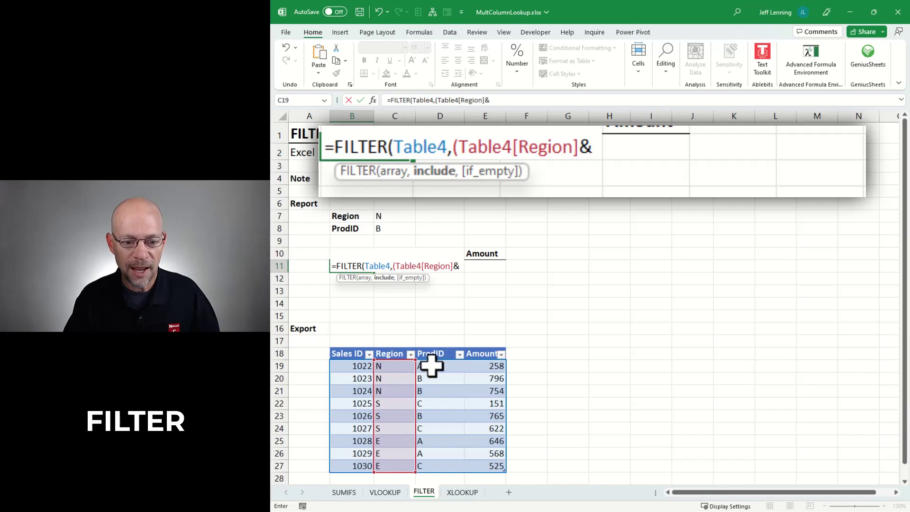
drag(431, 366, 437, 467)
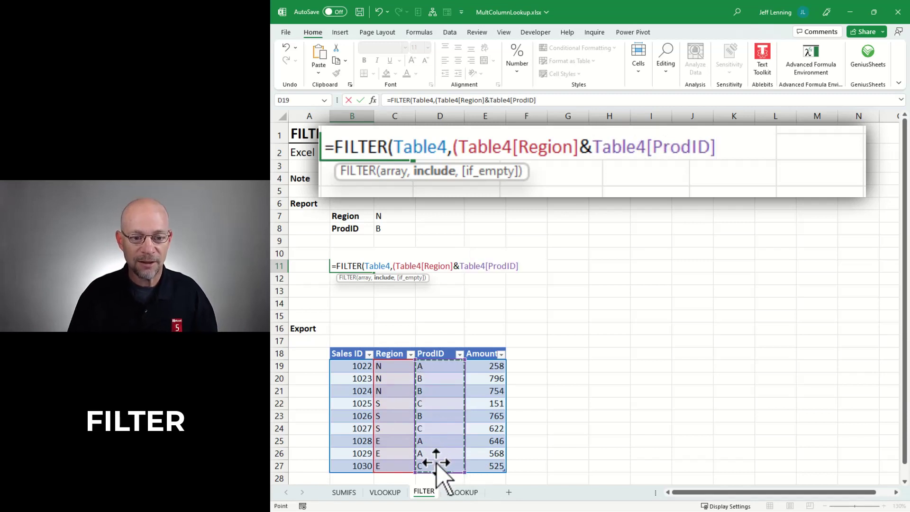
text())
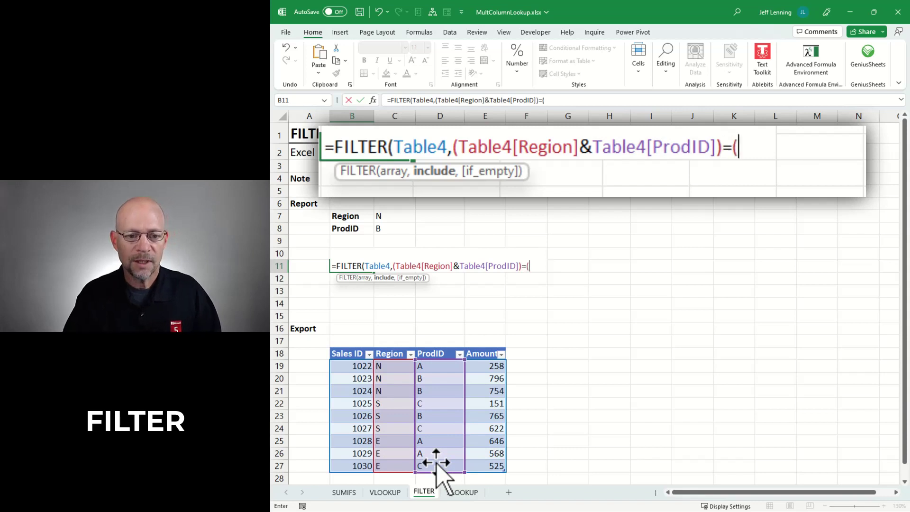
text(=()
click(387, 216)
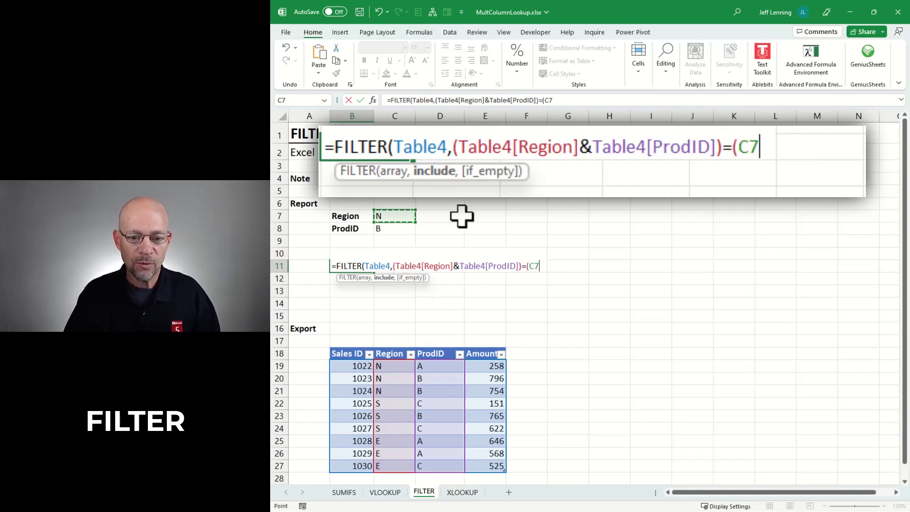
text(&)
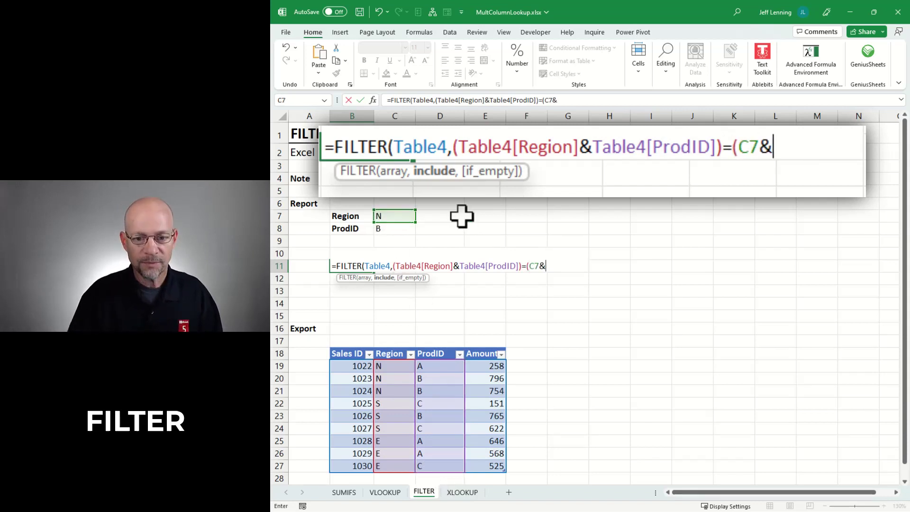
click(392, 229)
text()))
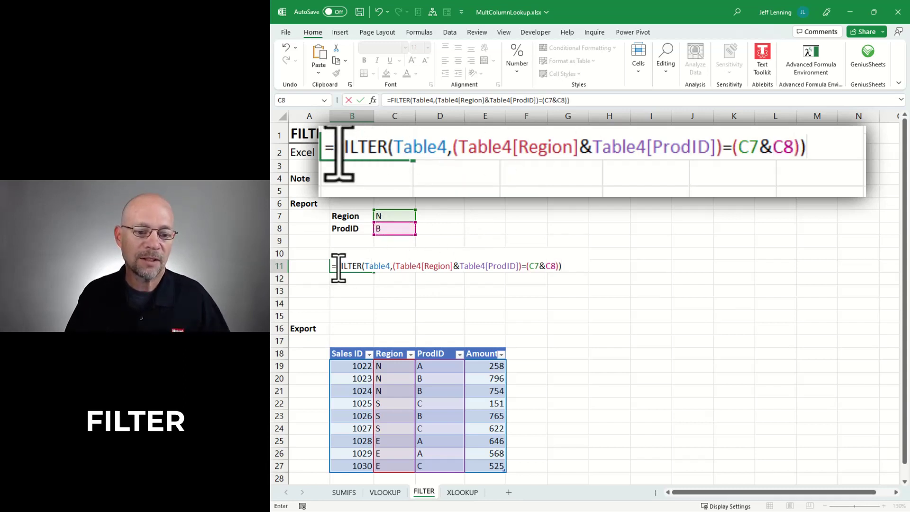
drag(369, 266, 392, 267)
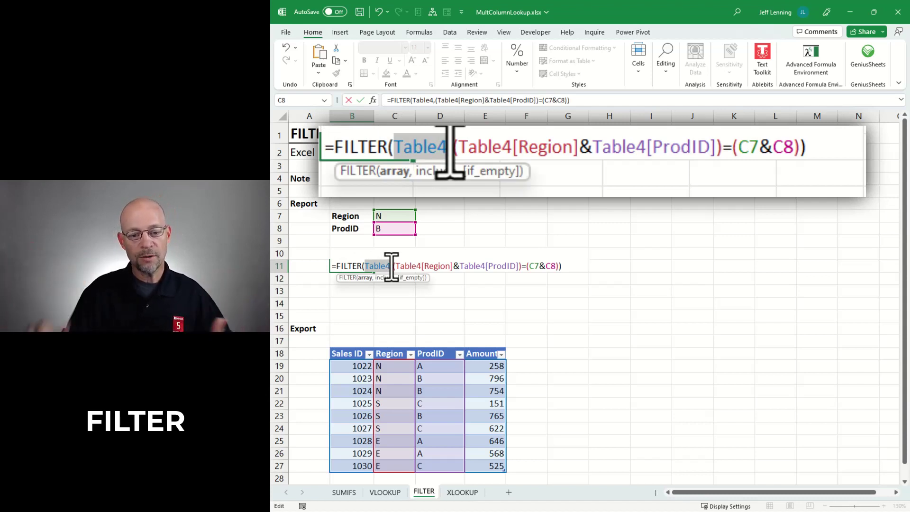
drag(397, 266, 523, 267)
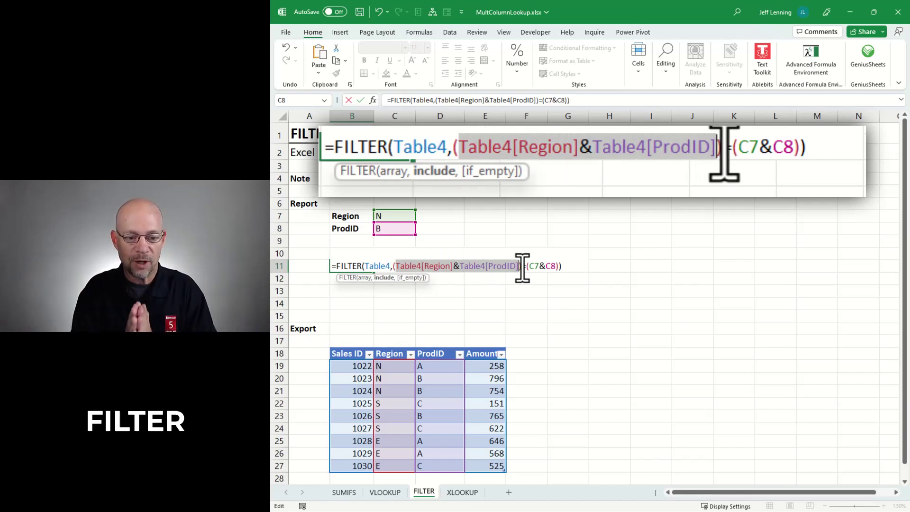
drag(528, 266, 557, 267)
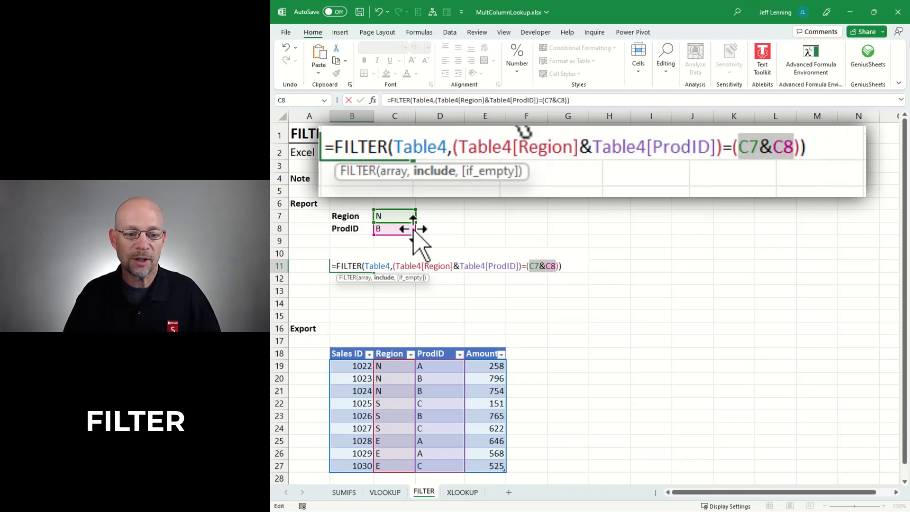
click(571, 266)
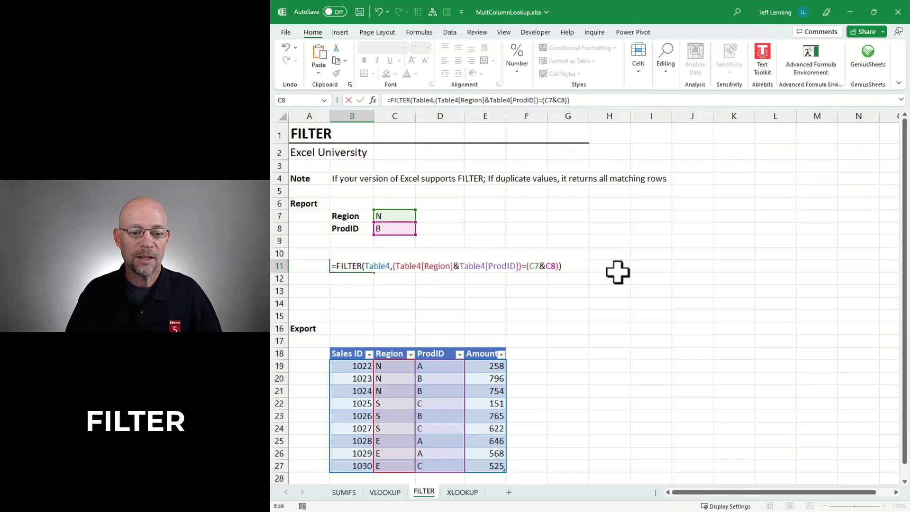
Commit the FILTER formula and check spilled rows 1023 and 1024 against the Export table
key(Return)
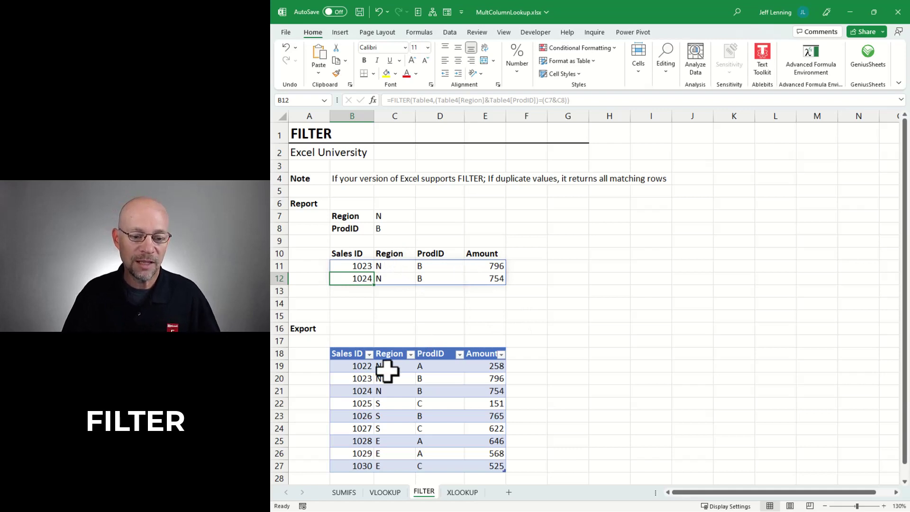
drag(360, 367, 351, 453)
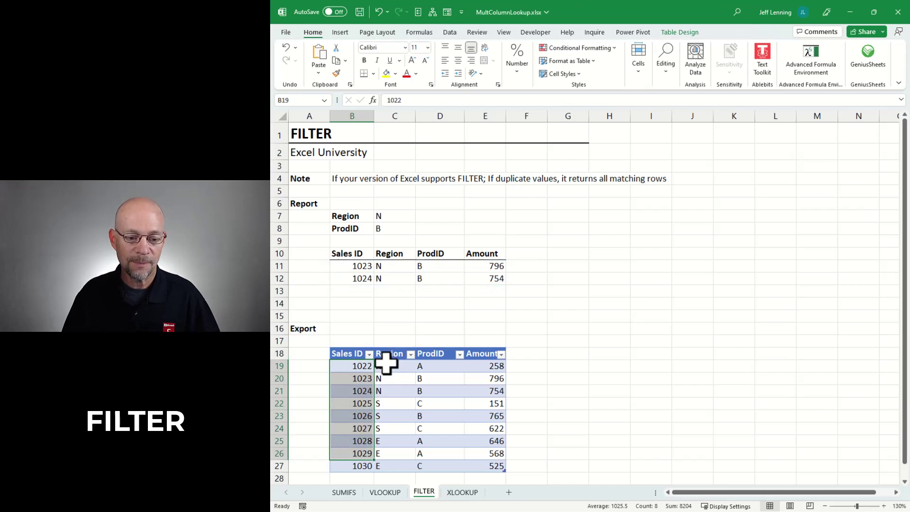
drag(385, 378, 417, 390)
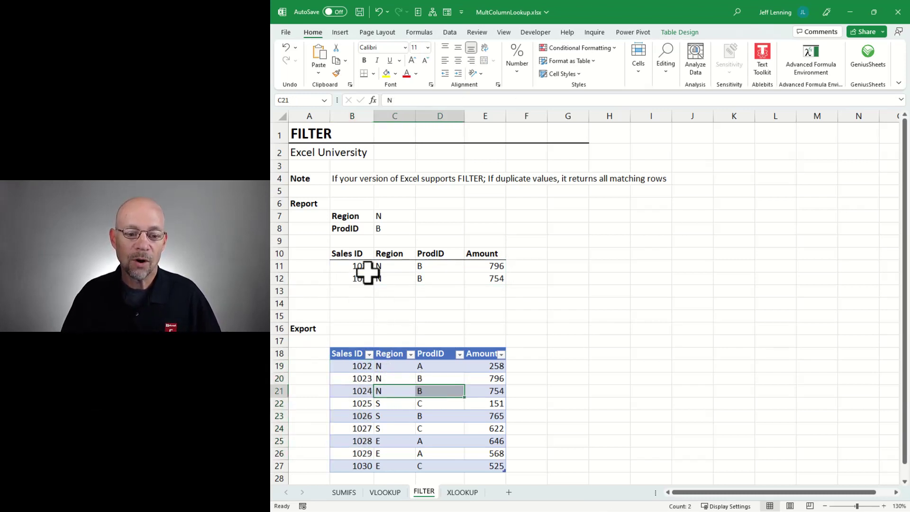